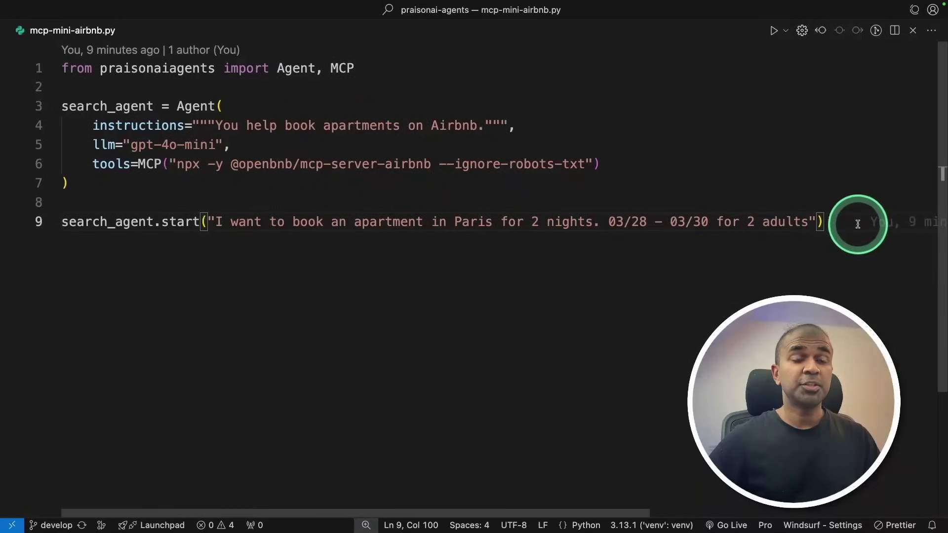
Walk through the agent script, highlighting the MCP tool line and the Airbnb MCP server package
mouse_move(857, 222)
left_mouse_down()
mouse_move(170, 127)
mouse_move(33, 63)
left_mouse_up()
left_click(237, 164)
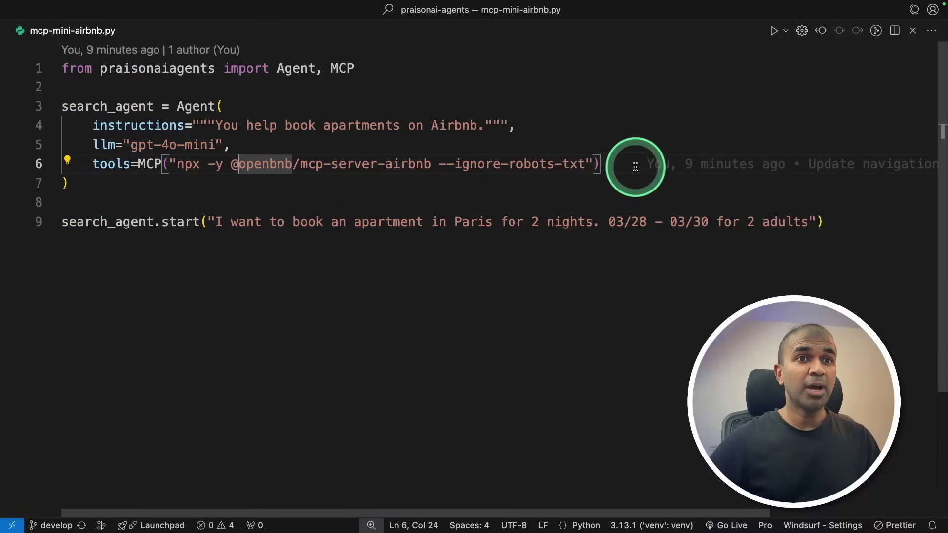
left_click_drag(635, 164, 197, 158)
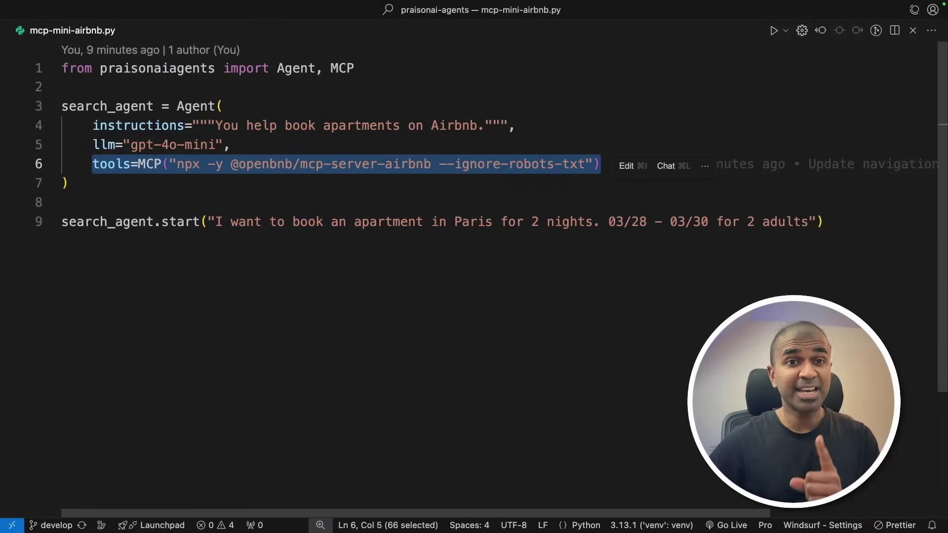
left_click_drag(431, 163, 325, 164)
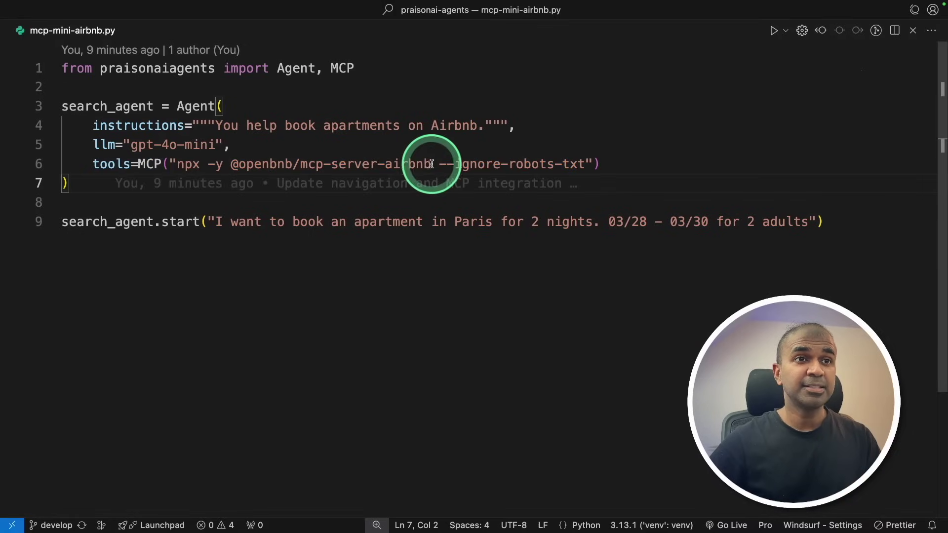
Highlight the Paris apartment request in the start call and the tools=MCP line again
left_click(823, 222)
left_click_drag(351, 222, 536, 220)
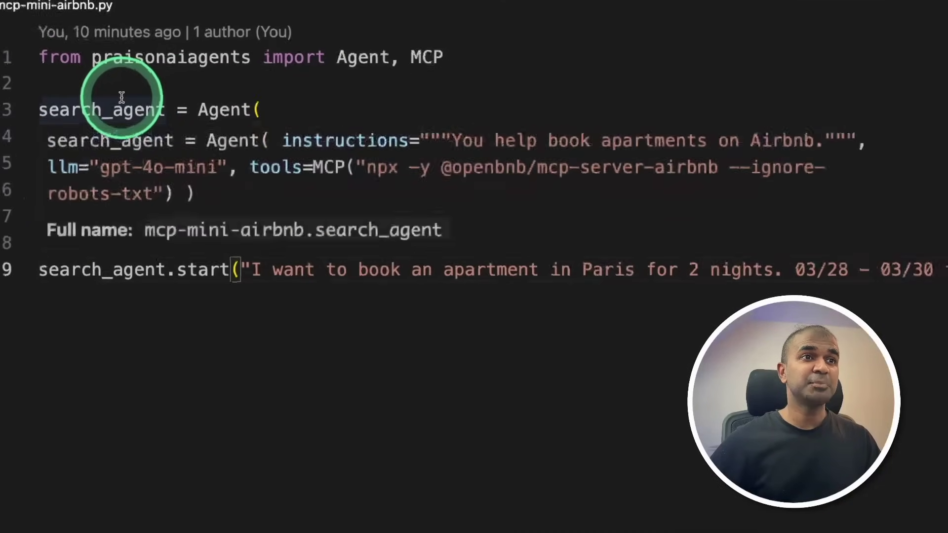
left_click_drag(74, 205, 283, 248)
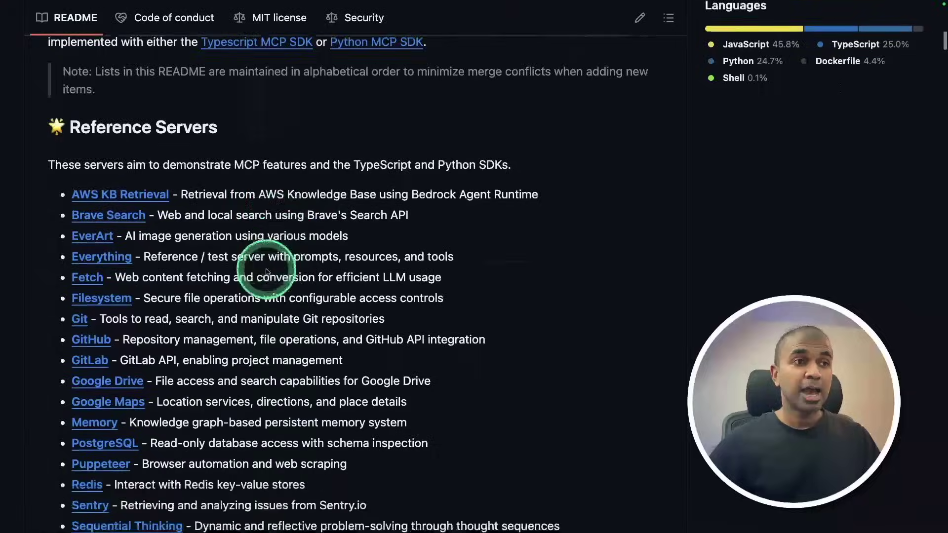
scroll(265, 265, "down", 3)
scroll(255, 286, "down", 5)
scroll(232, 254, "down", 10)
scroll(202, 278, "down", 5)
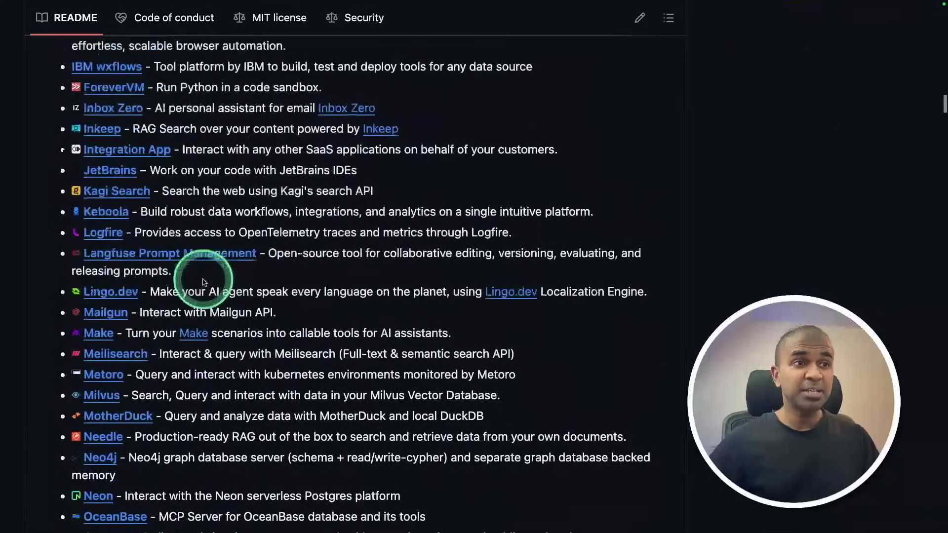
scroll(203, 278, "down", 5)
scroll(203, 278, "down", 5)
scroll(202, 278, "down", 5)
scroll(202, 277, "down", 5)
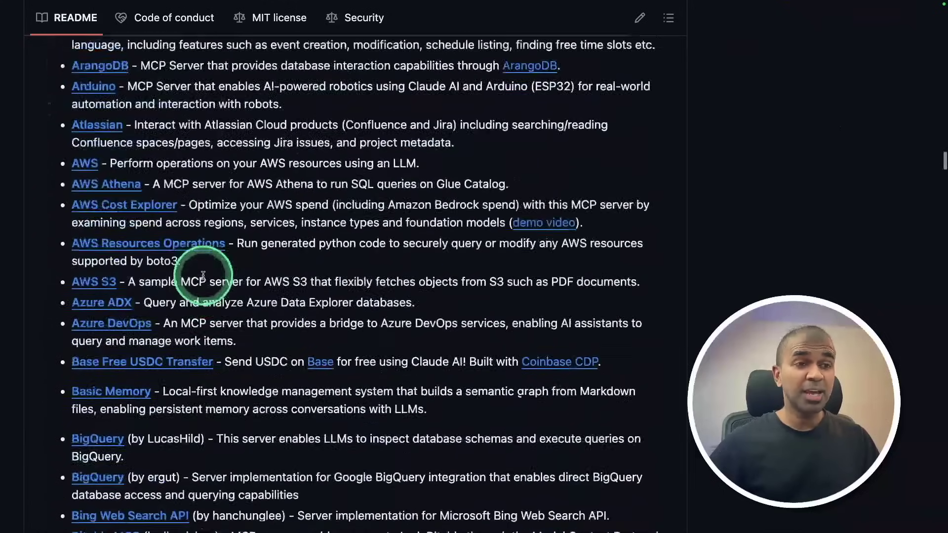
scroll(237, 269, "down", 5)
scroll(212, 269, "down", 5)
scroll(250, 269, "down", 5)
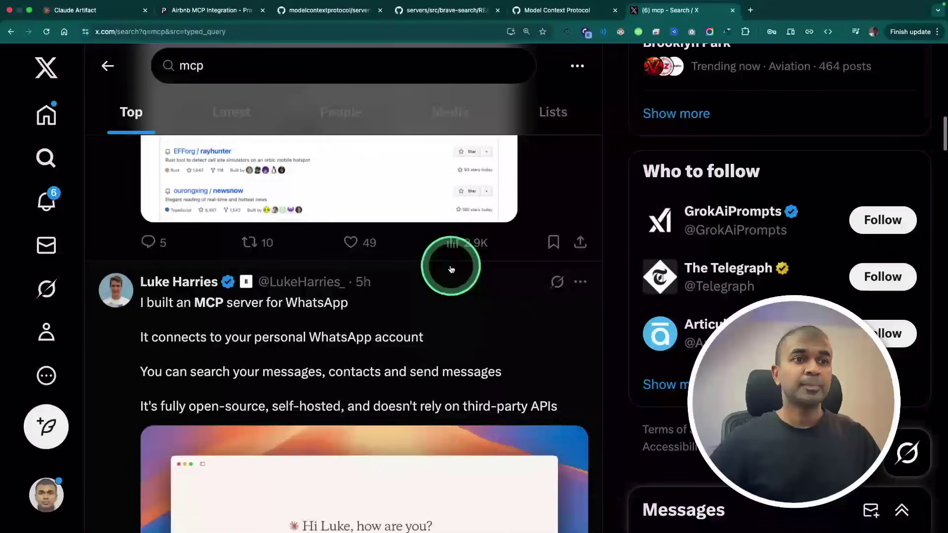
scroll(451, 270, "down", 5)
scroll(438, 282, "down", 5)
scroll(435, 307, "down", 5)
scroll(434, 307, "down", 5)
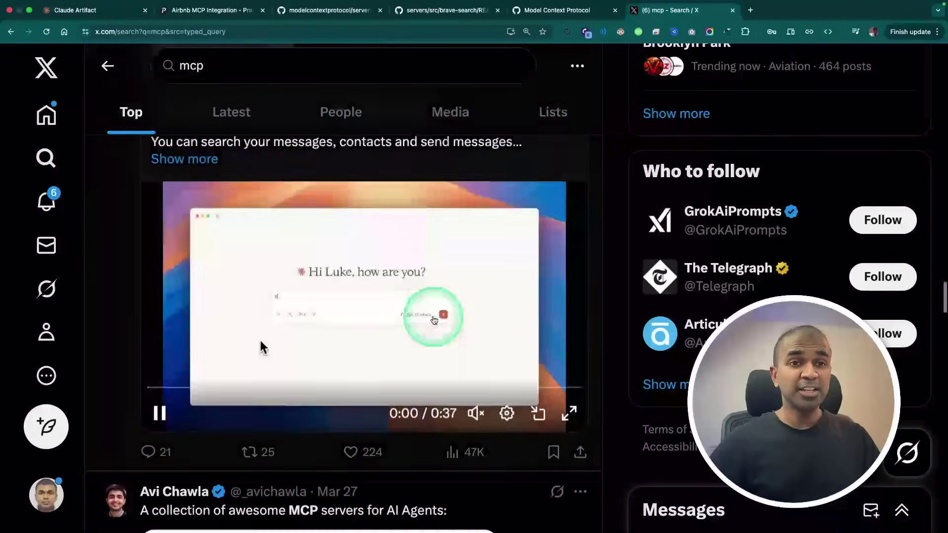
scroll(435, 314, "down", 5)
scroll(435, 318, "down", 5)
scroll(434, 322, "down", 5)
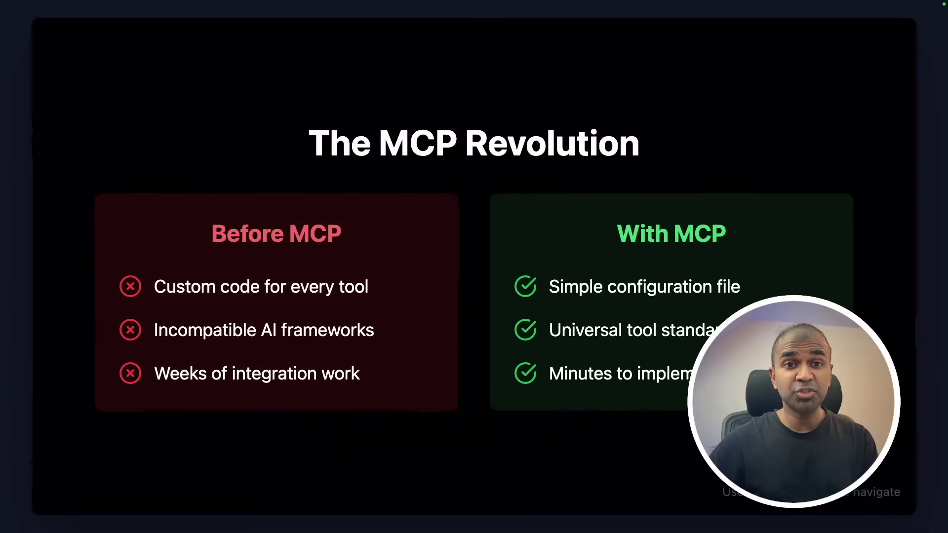
Advance to the 'Join the Top 1% of AI Developers' slide and focus the terminal
key("Right")
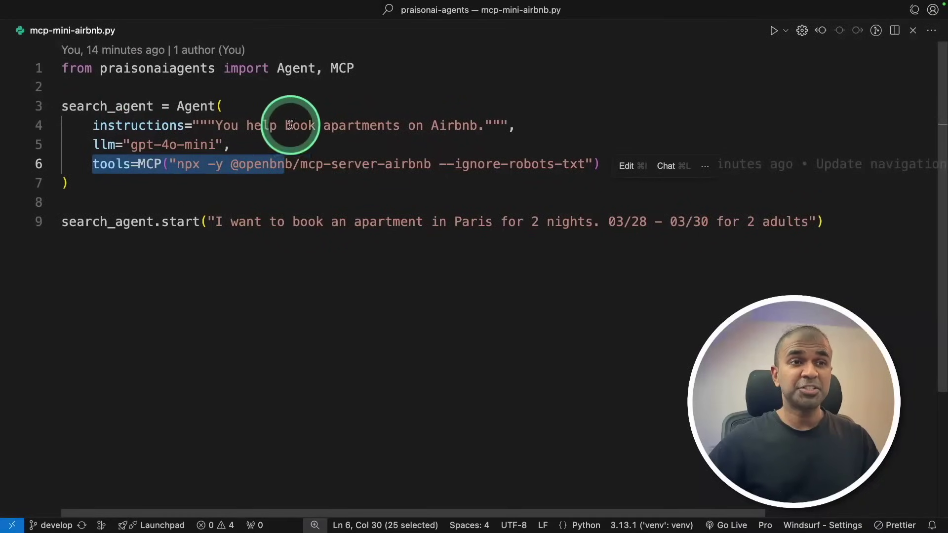
left_click(345, 233)
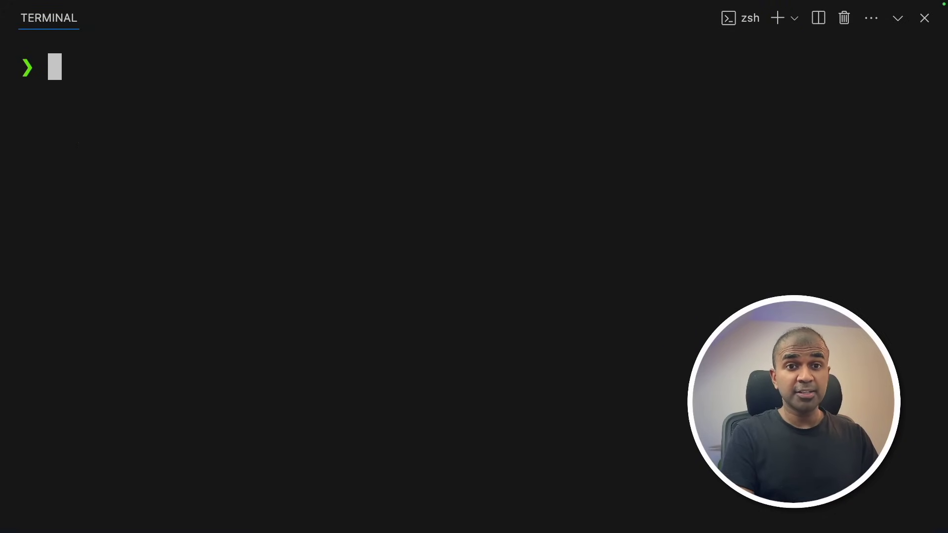
type("pip in")
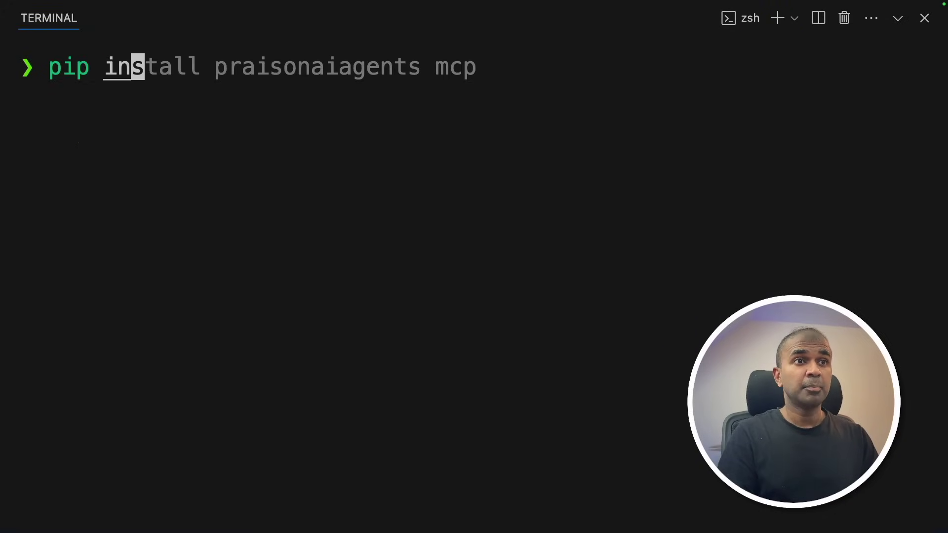
Complete the pip install praisonaiagents mcp command, point out both package names, and clear the terminal
key("Right")
double_click(327, 77)
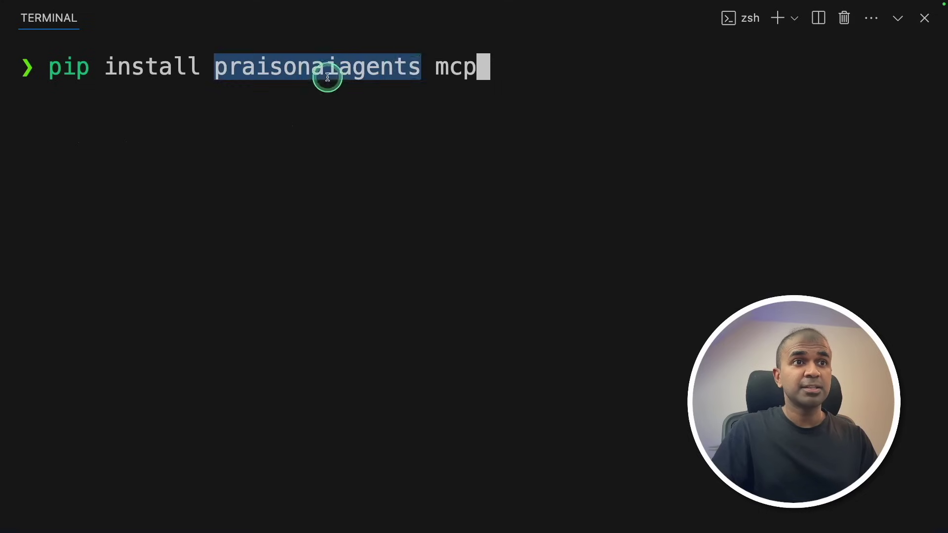
double_click(461, 72)
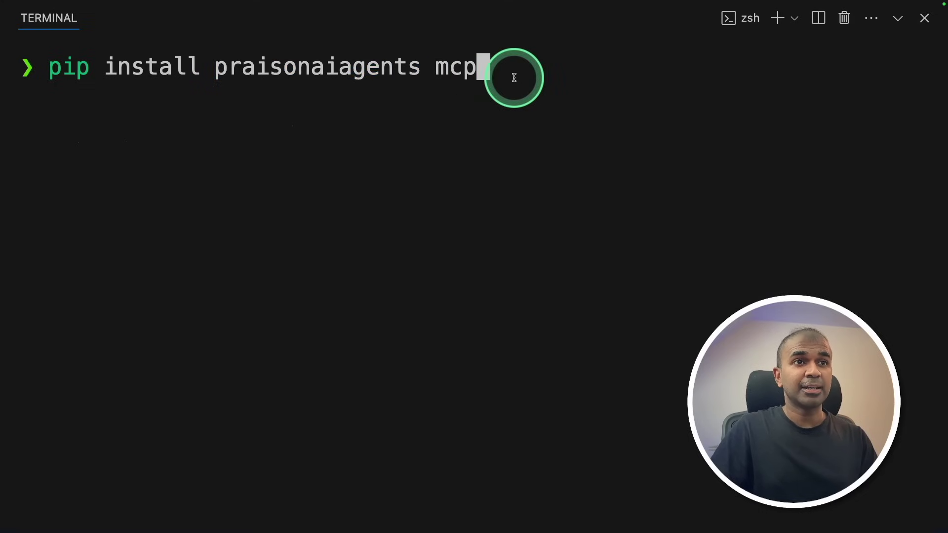
double_click(312, 65)
left_click(446, 73)
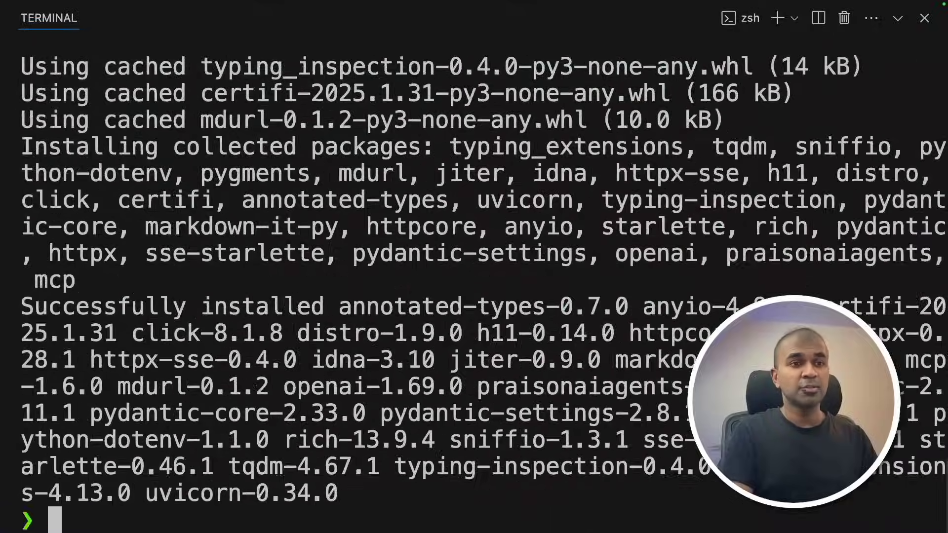
type("clear")
key("Return")
type("export OPENAI_API_KEY=xxxxxxxxxxx")
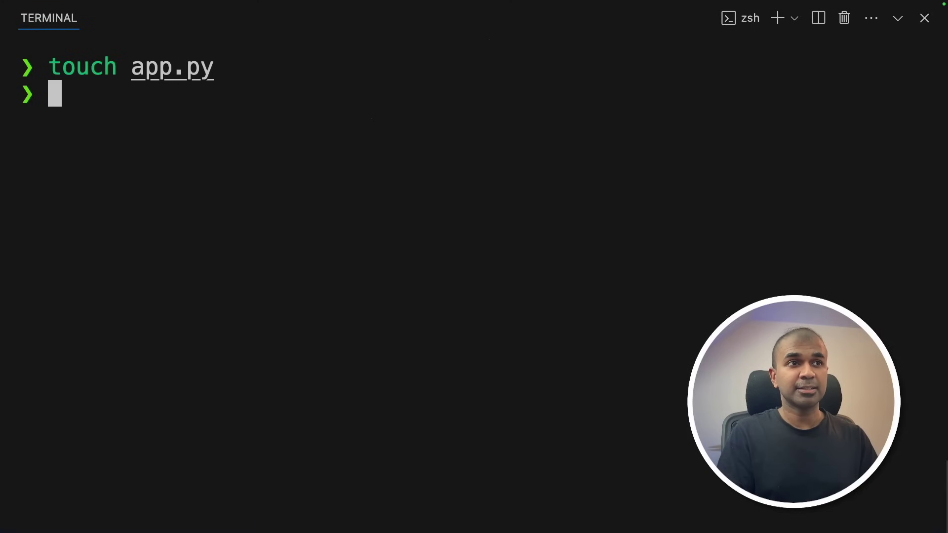
type("from praisona")
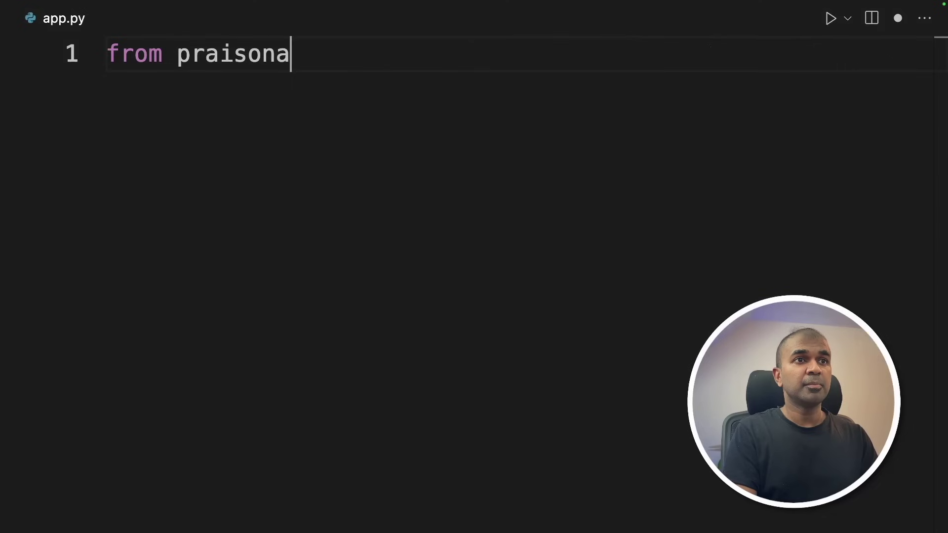
type("iagents import Agent, MCP")
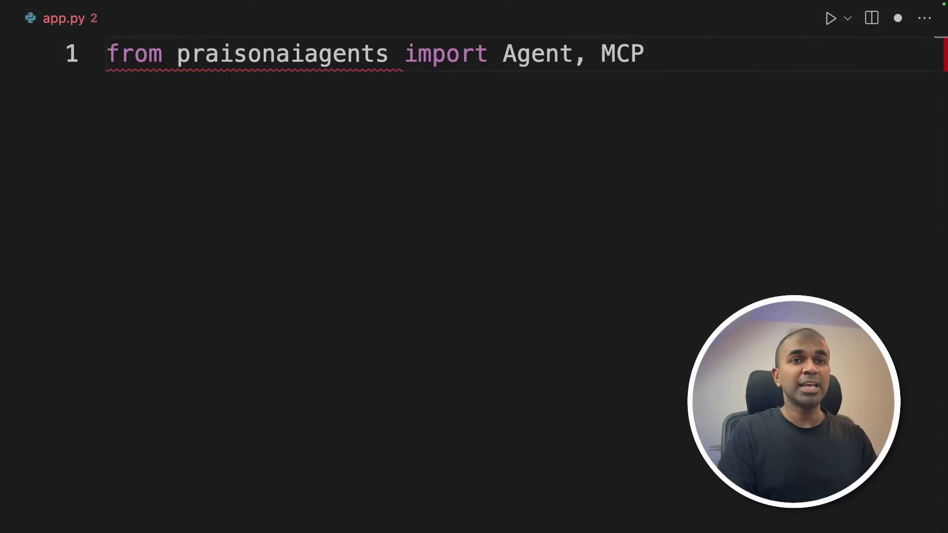
key("Return")
key("Return")
type("search_agent = Agent(")
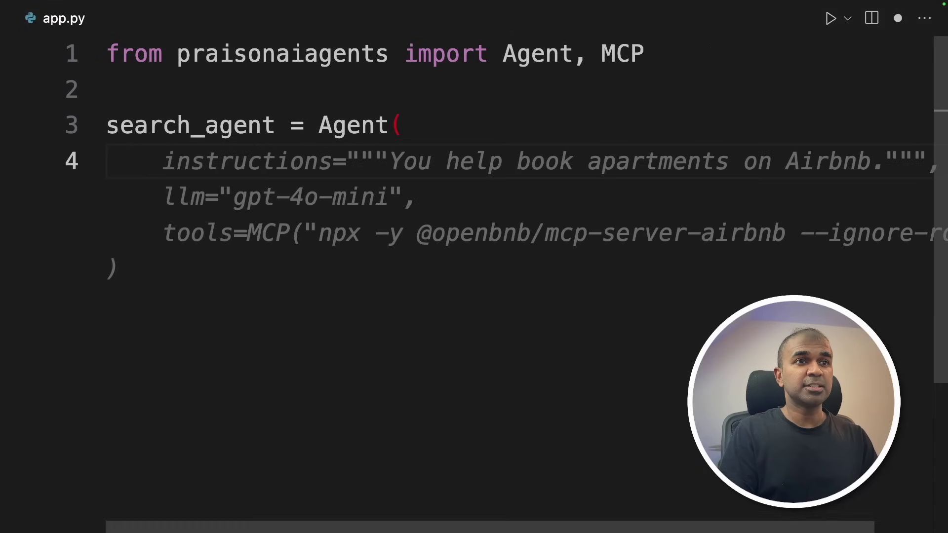
key("Tab")
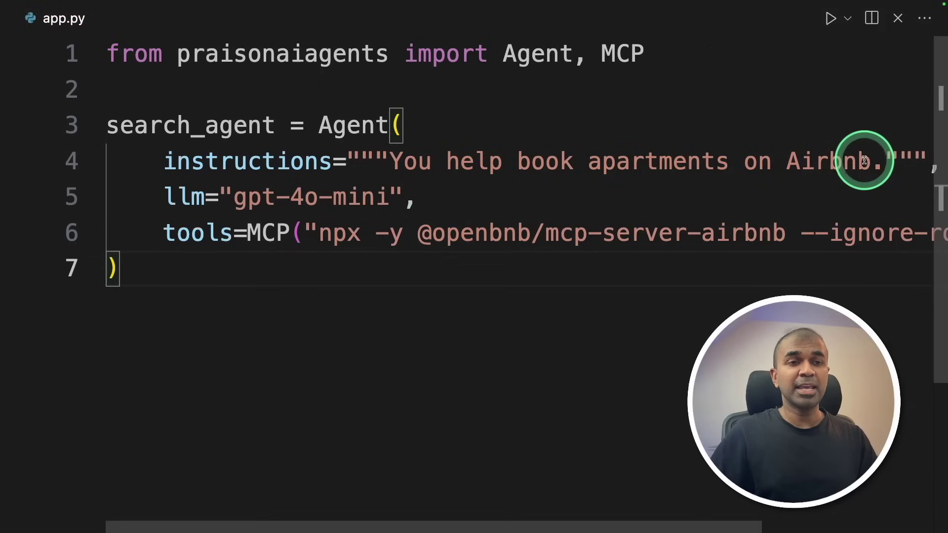
left_click_drag(165, 197, 416, 193)
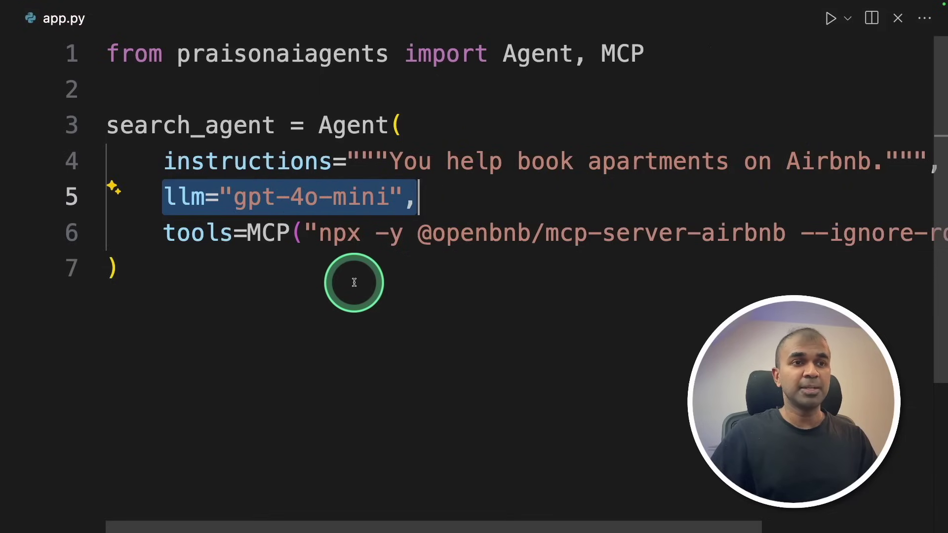
left_click(354, 281)
left_click_drag(655, 191, 350, 197)
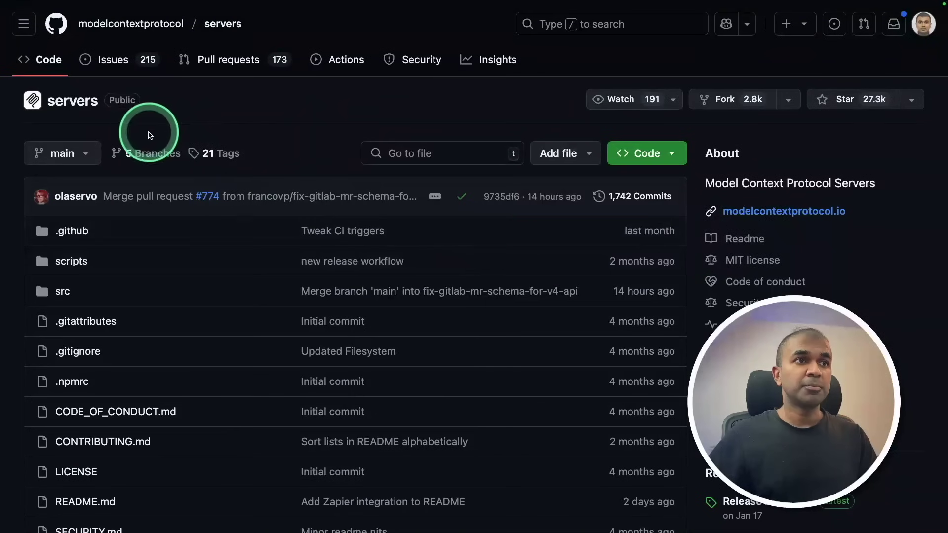
scroll(365, 329, "down", 10)
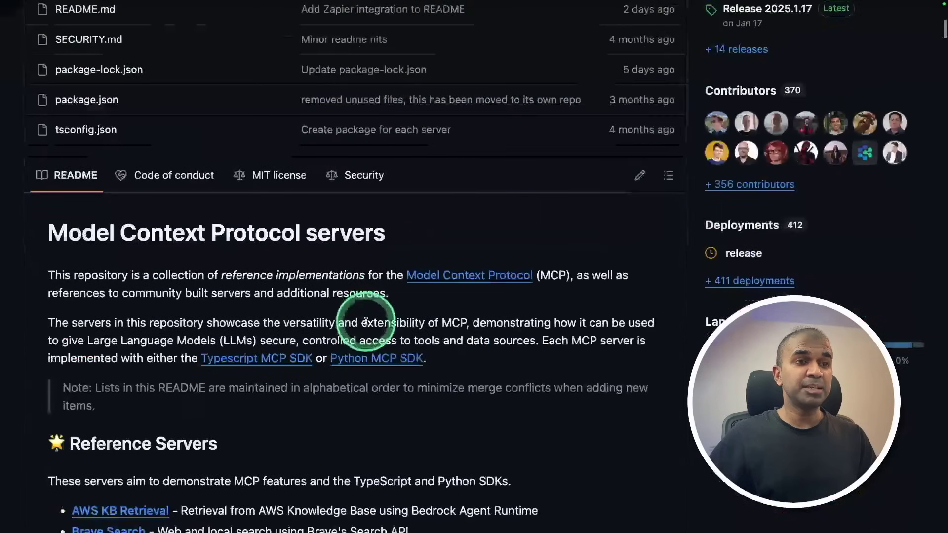
scroll(366, 329, "down", 10)
scroll(366, 330, "down", 10)
scroll(415, 338, "down", 10)
scroll(459, 348, "down", 10)
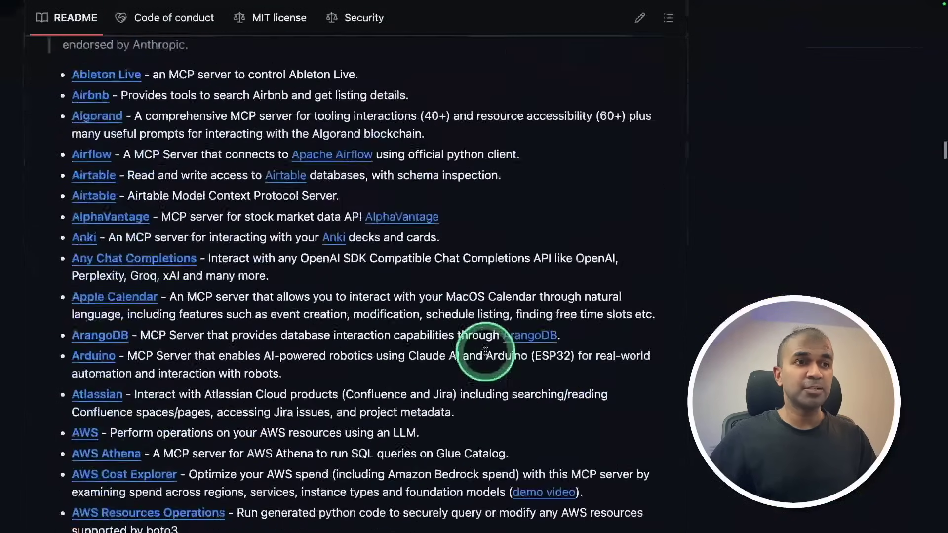
scroll(487, 355, "down", 10)
scroll(486, 355, "down", 1)
Find 'airbnb' in the MCP servers README and follow the Airbnb community server link
key("super+f")
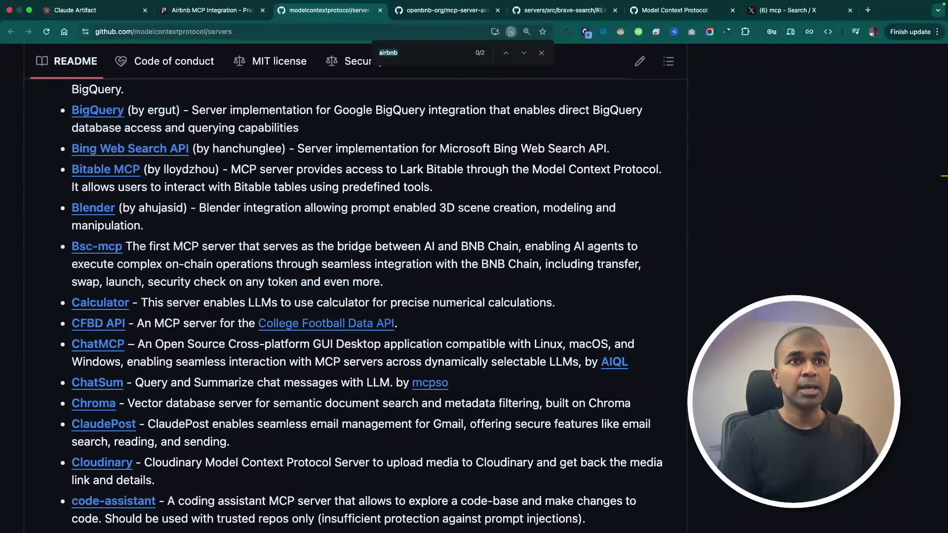
key("Return")
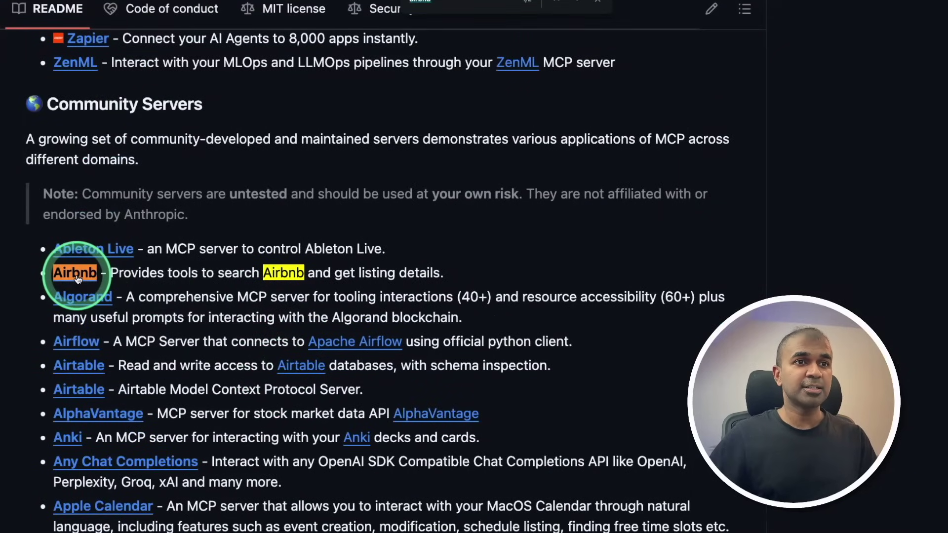
left_click(77, 274)
scroll(250, 307, "down", 10)
scroll(251, 324, "down", 5)
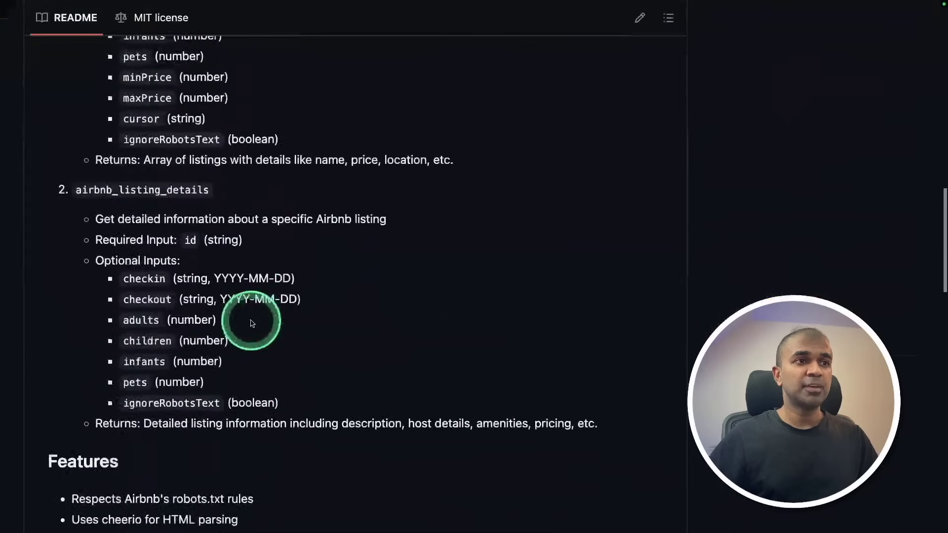
scroll(251, 324, "down", 5)
scroll(249, 322, "down", 4)
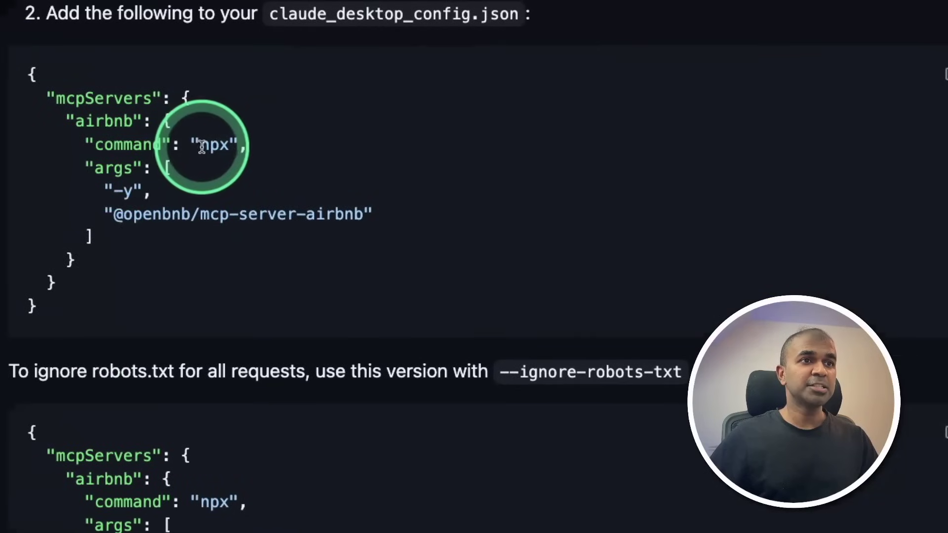
left_click_drag(199, 145, 208, 146)
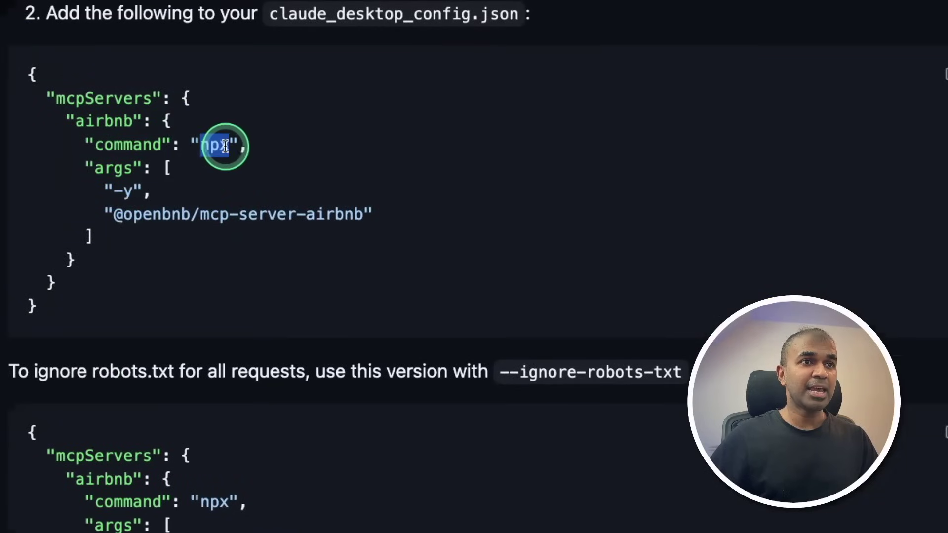
left_click(118, 192)
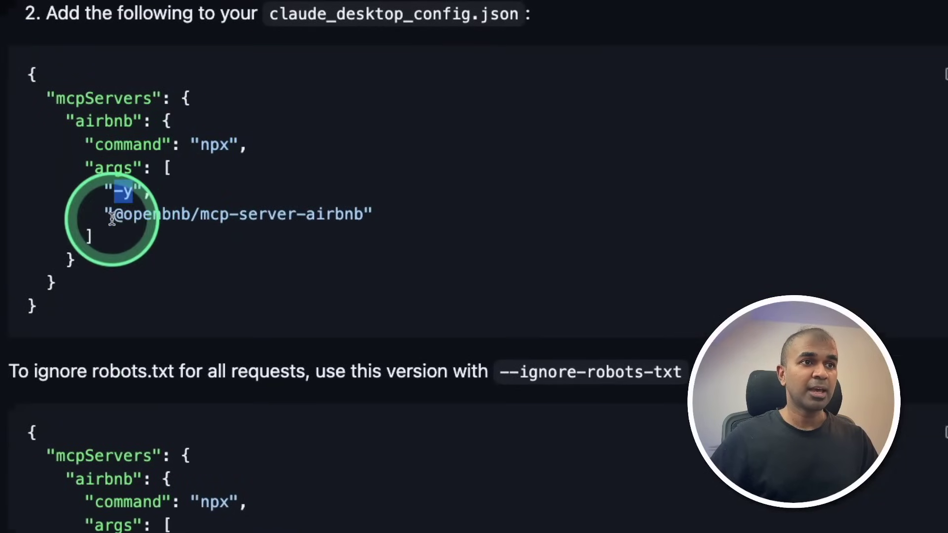
left_click_drag(114, 215, 363, 215)
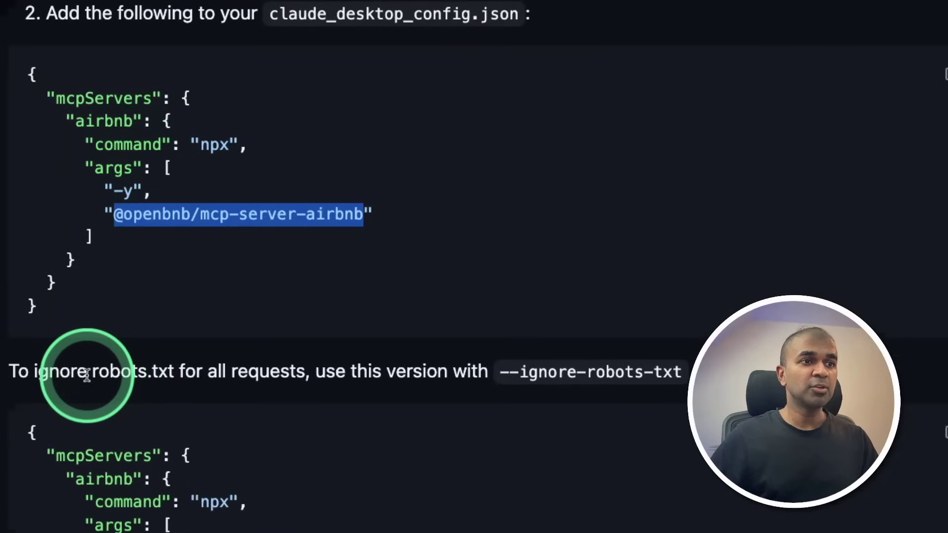
left_click_drag(92, 372, 171, 372)
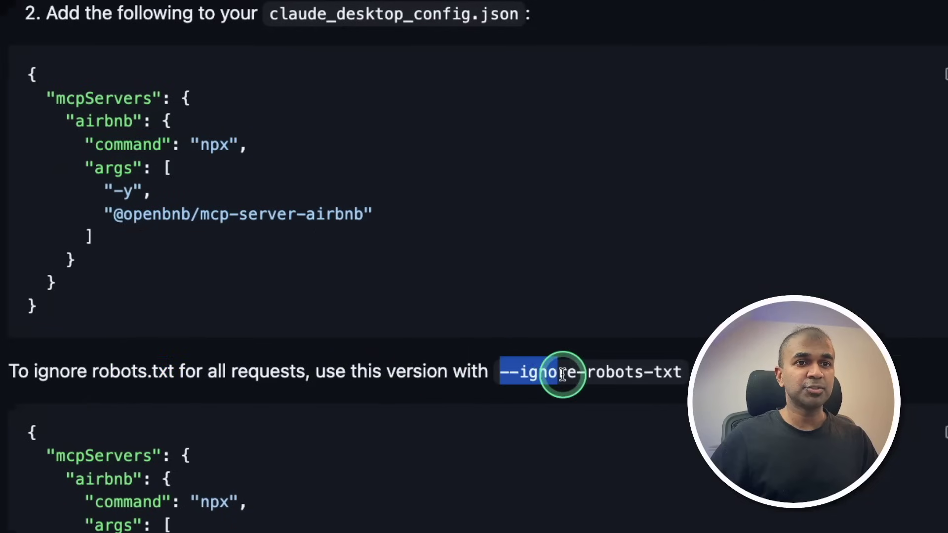
left_click_drag(500, 377, 677, 372)
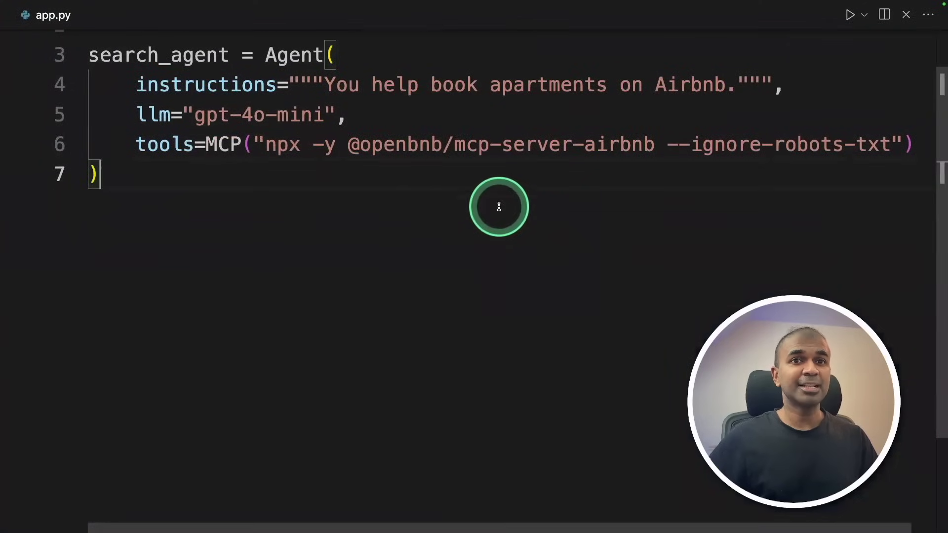
scroll(444, 185, "up", 1)
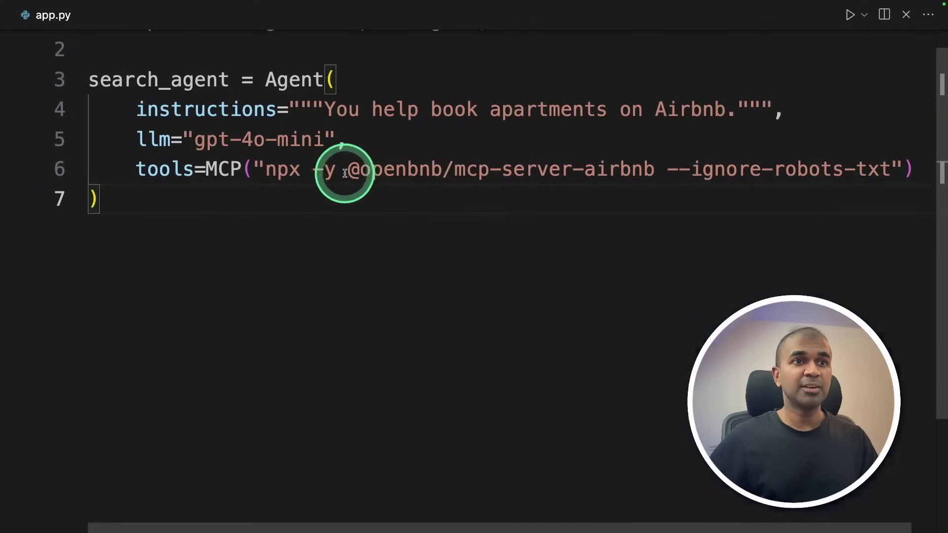
Review the MCP tool line with the Airbnb server package, then place the caret after the agent definition
left_click_drag(344, 173, 882, 170)
left_click(510, 224)
scroll(314, 180, "up", 1)
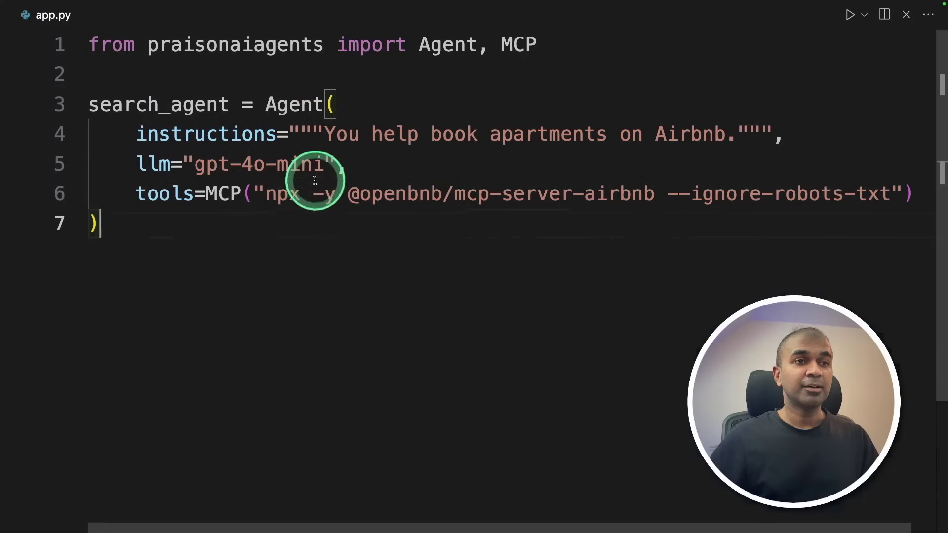
left_click_drag(351, 104, 289, 104)
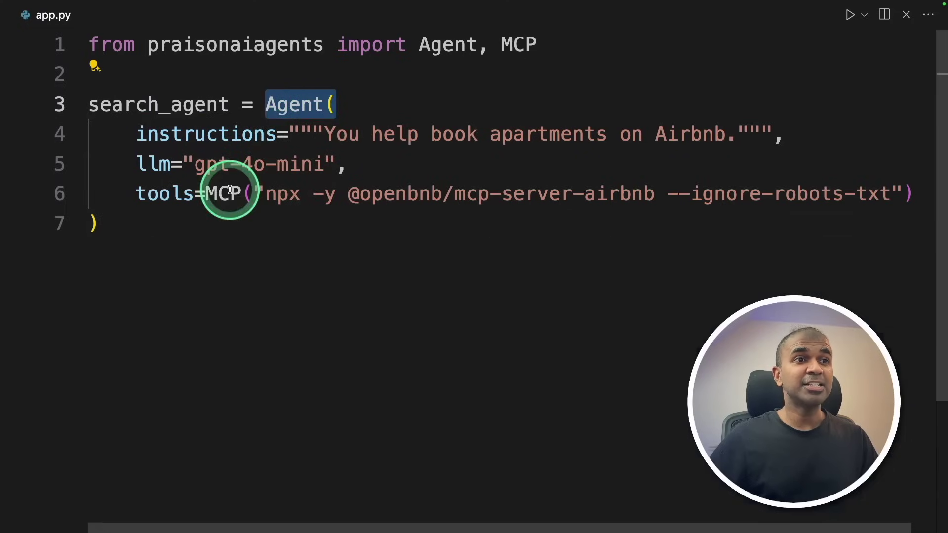
left_click_drag(205, 195, 660, 194)
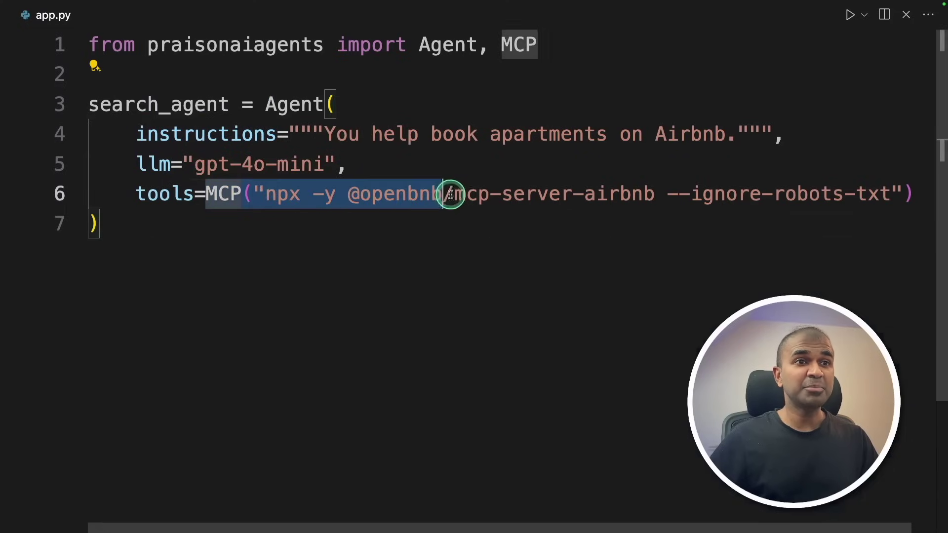
left_click(159, 195)
left_click(344, 283)
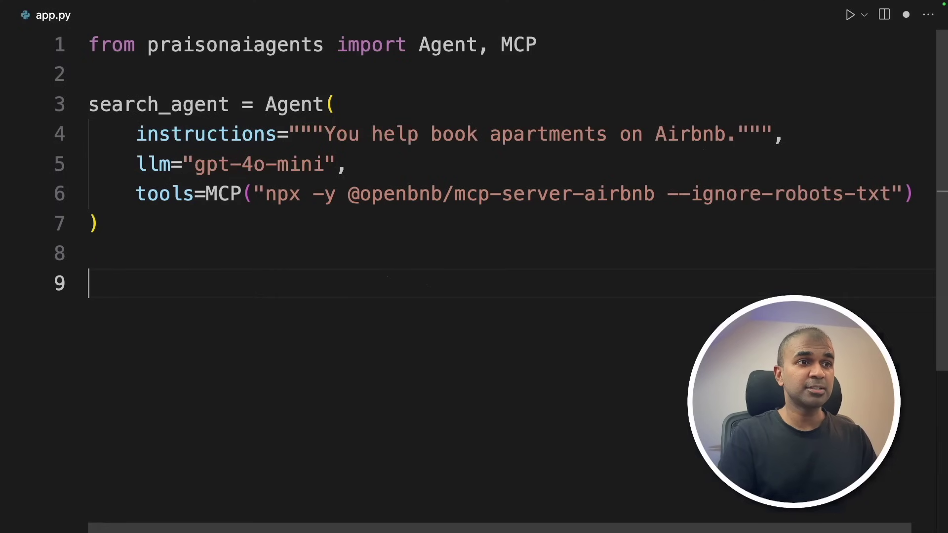
type("se")
key("Tab")
key("Tab")
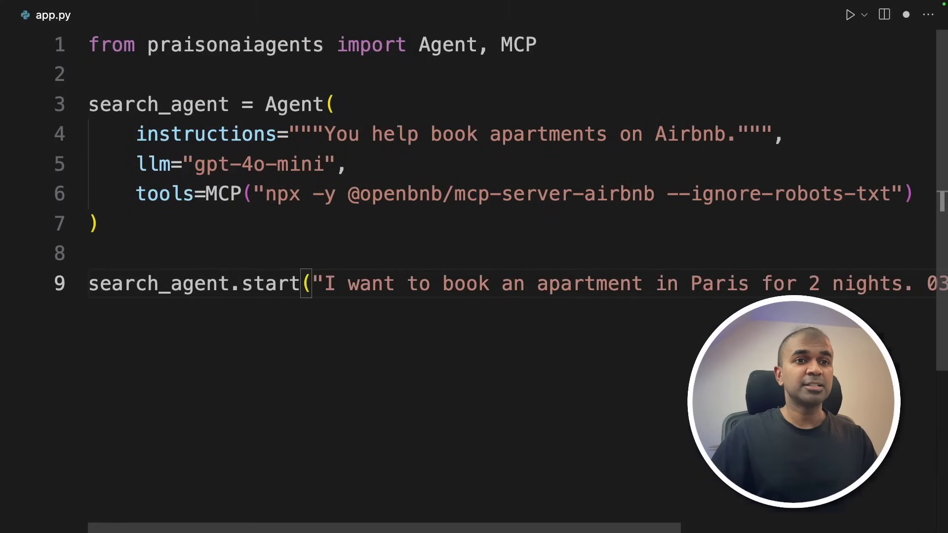
scroll(541, 244, "down", 2)
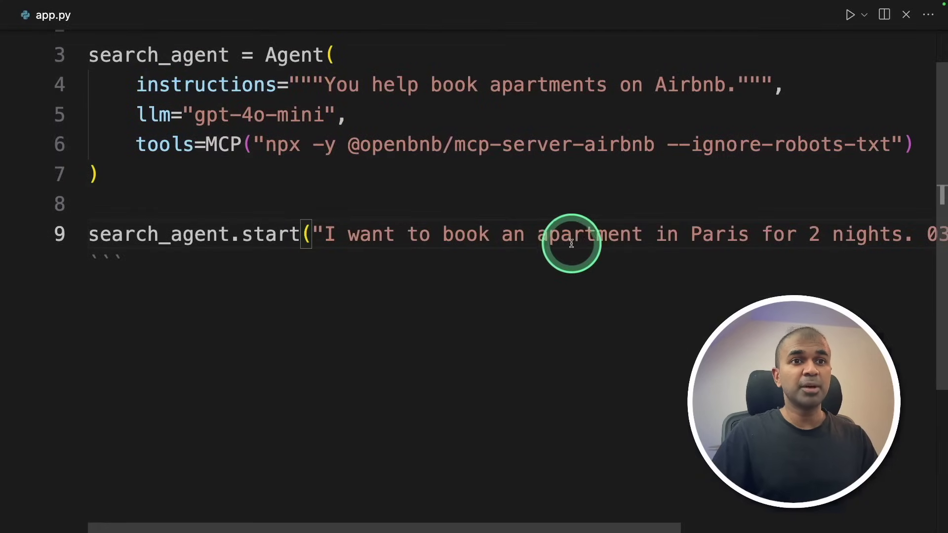
left_click(589, 237)
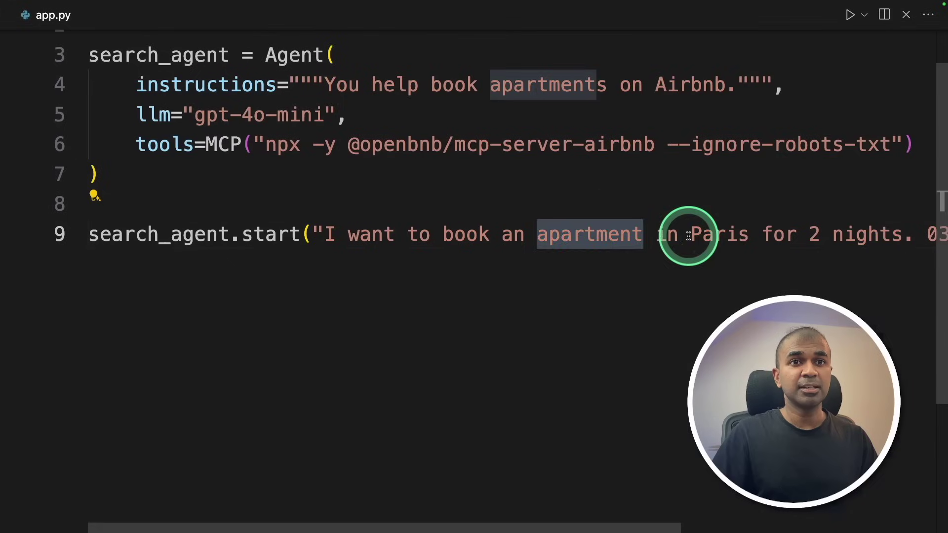
left_click_drag(691, 236, 944, 235)
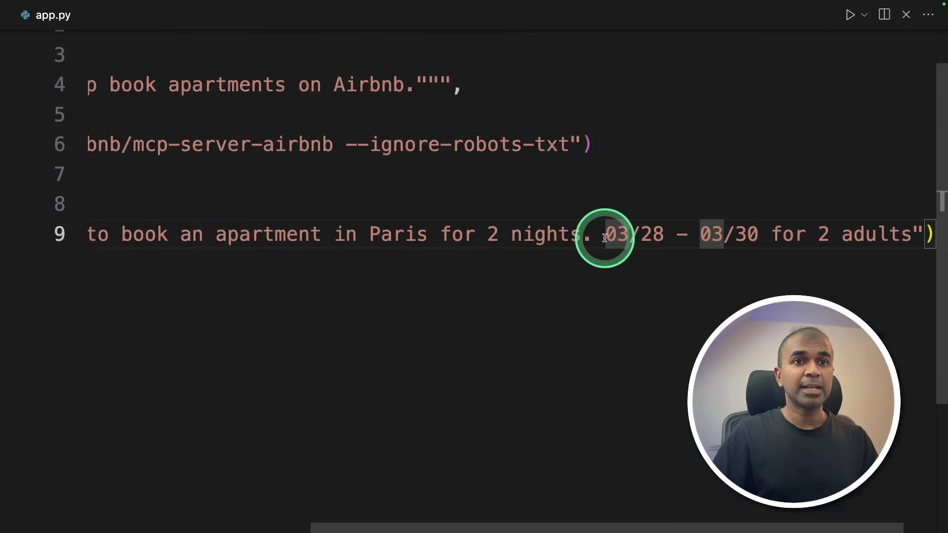
left_click_drag(605, 234, 675, 234)
left_click_drag(770, 234, 891, 239)
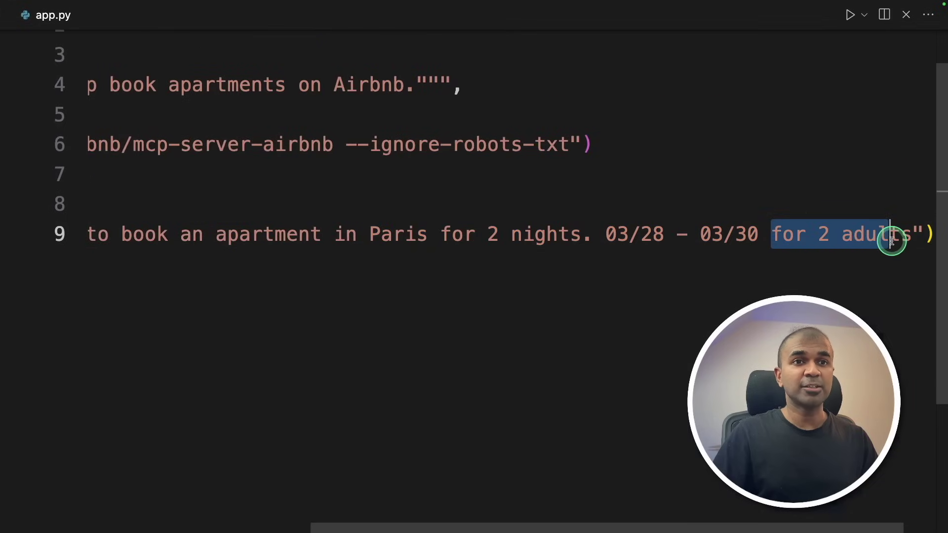
left_click(938, 234)
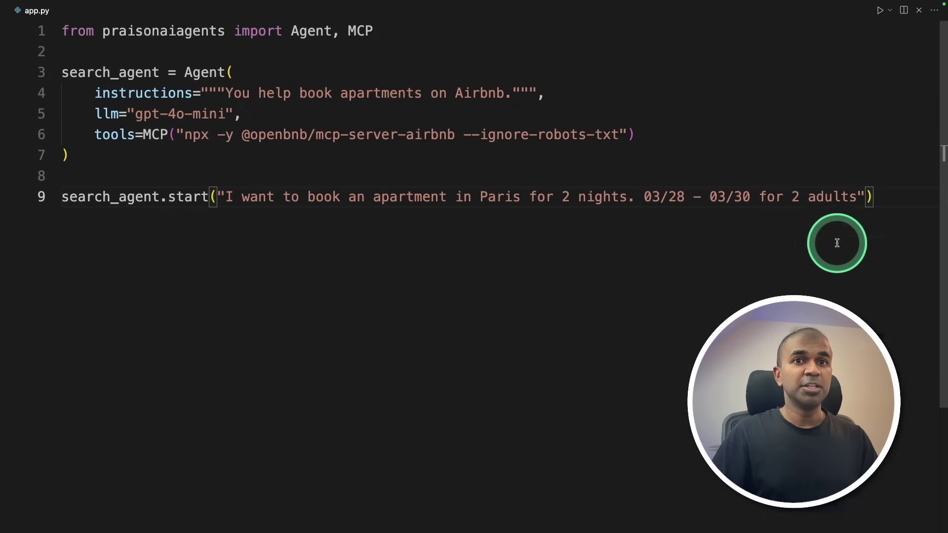
left_click_drag(874, 197, 32, 28)
left_click(207, 140)
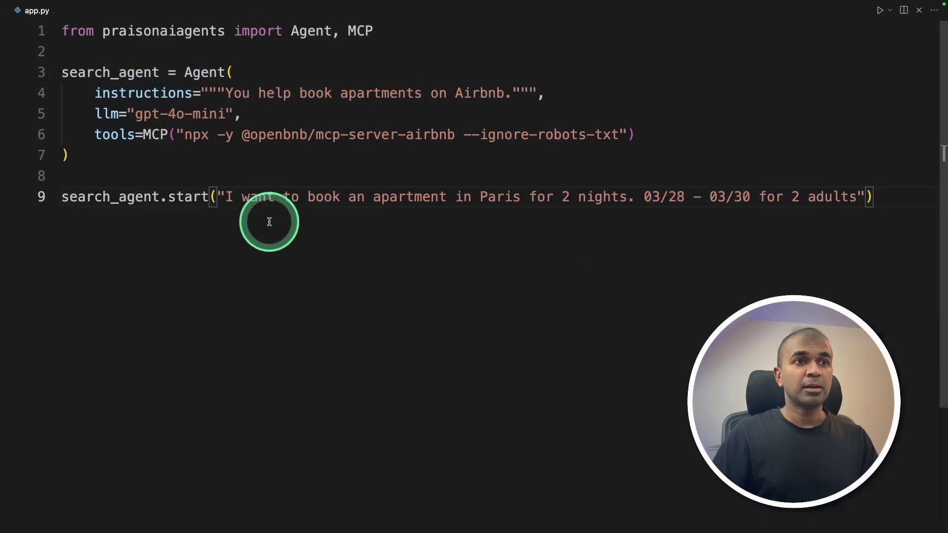
left_click_drag(224, 197, 838, 197)
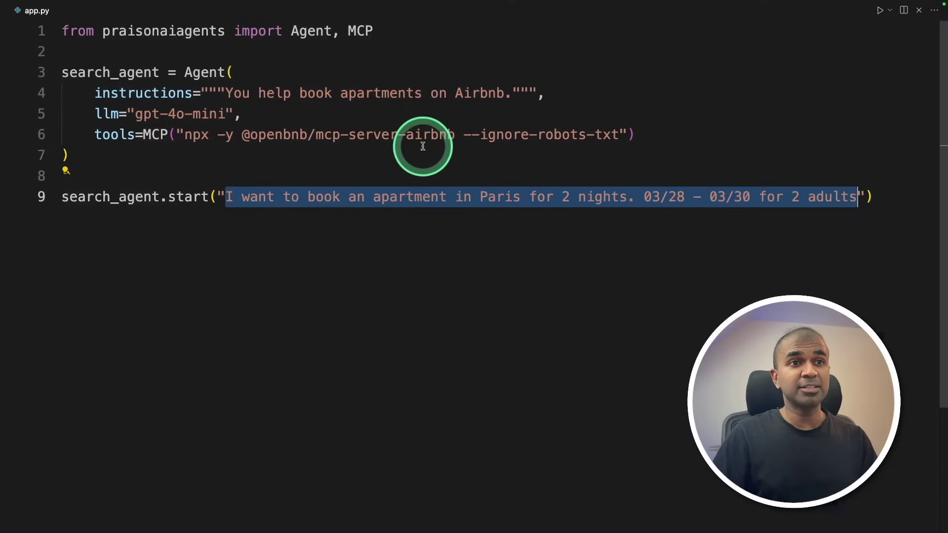
left_click_drag(455, 134, 402, 135)
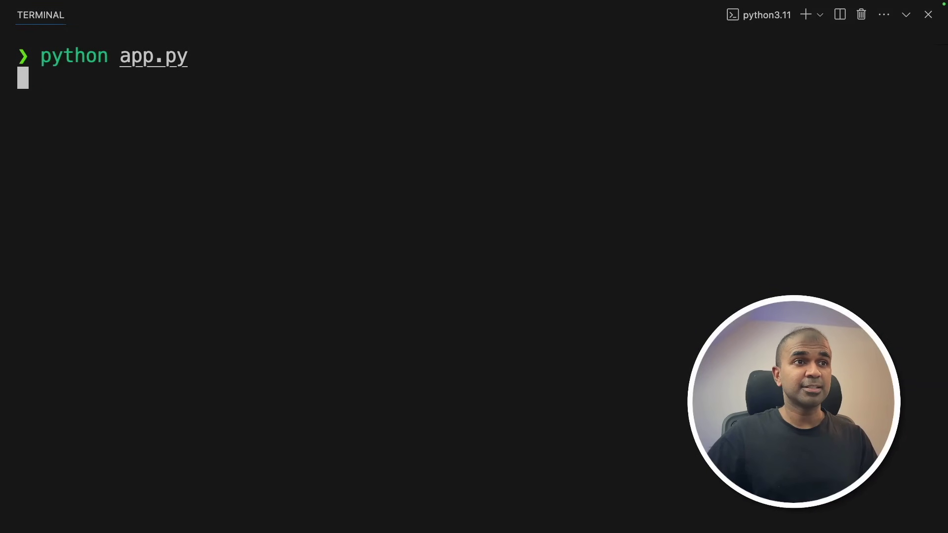
scroll(385, 223, "up", 15)
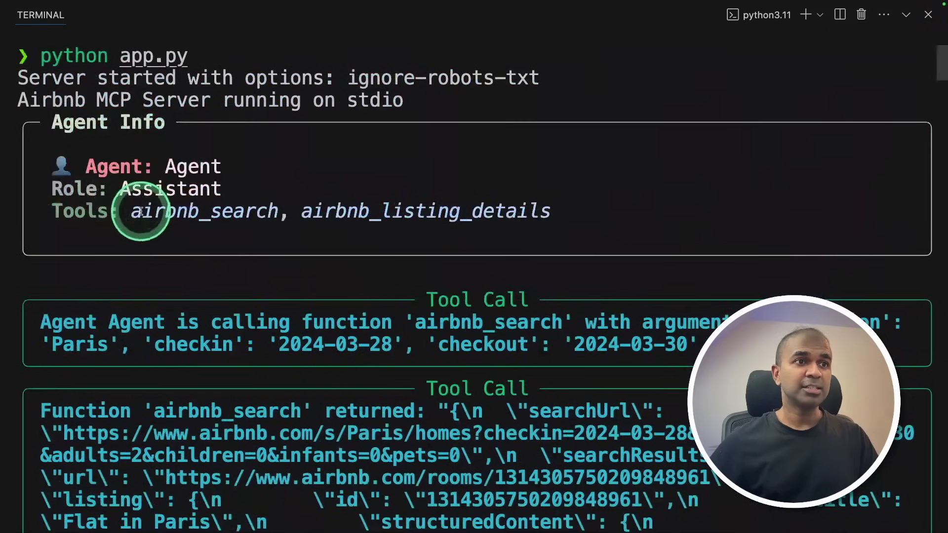
left_click_drag(134, 213, 550, 212)
scroll(509, 271, "down", 3)
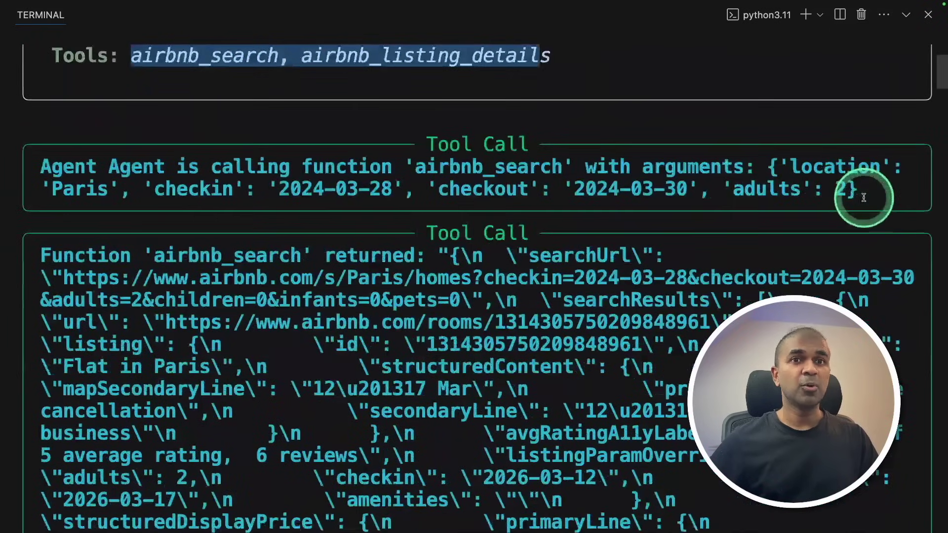
Highlight the airbnb_search call arguments, the task's booking request and the first flat's price, rating and host
left_click_drag(864, 197, 42, 166)
scroll(222, 297, "down", 5)
scroll(449, 278, "down", 5)
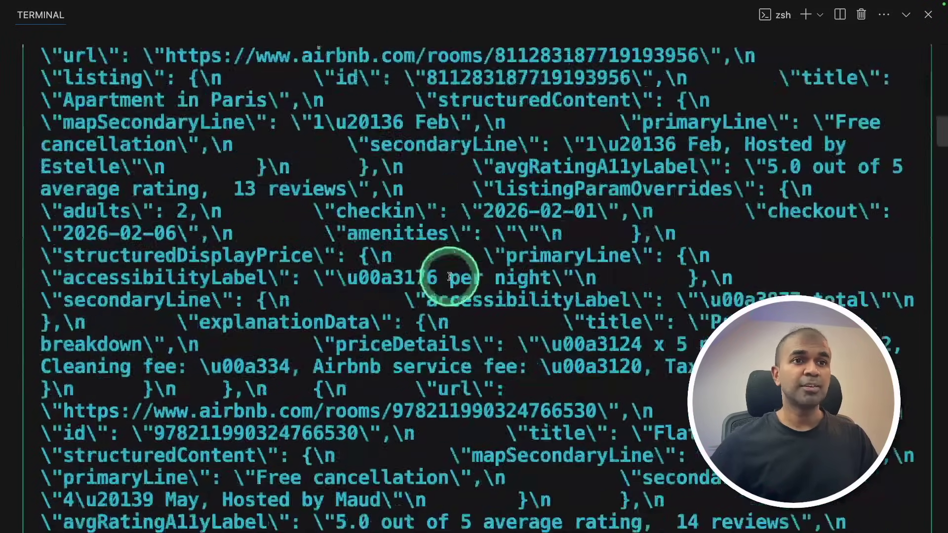
scroll(450, 277, "down", 5)
scroll(469, 302, "down", 5)
scroll(470, 311, "up", 3)
left_click_drag(41, 122, 782, 125)
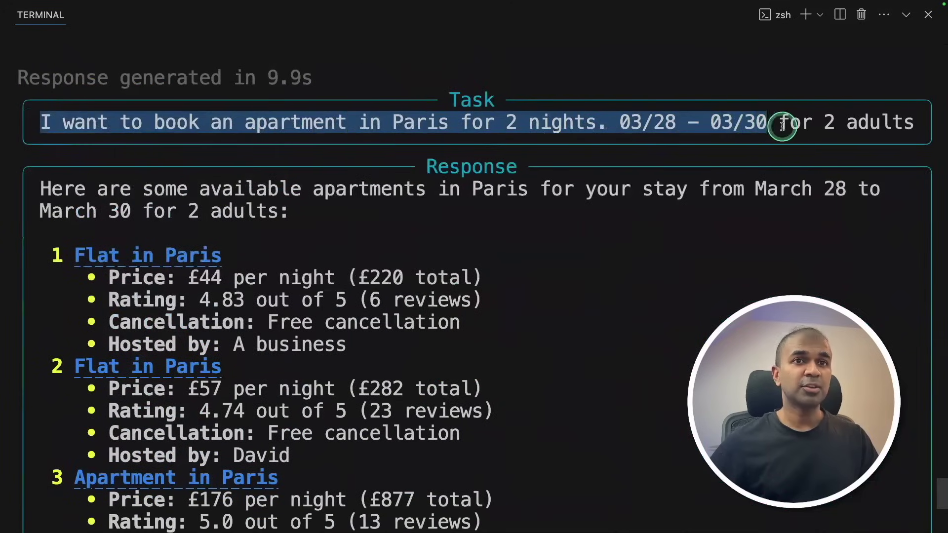
scroll(165, 194, "down", 3)
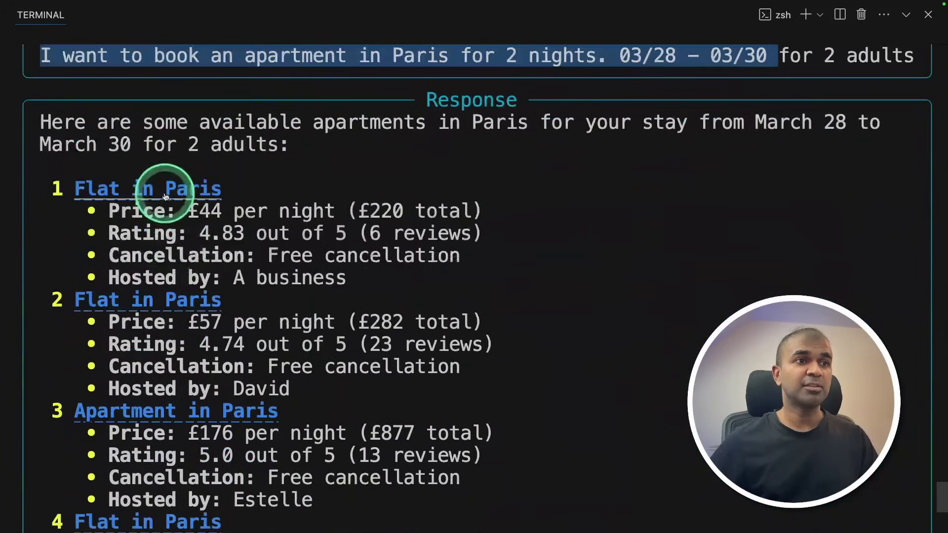
left_click_drag(364, 277, 91, 215)
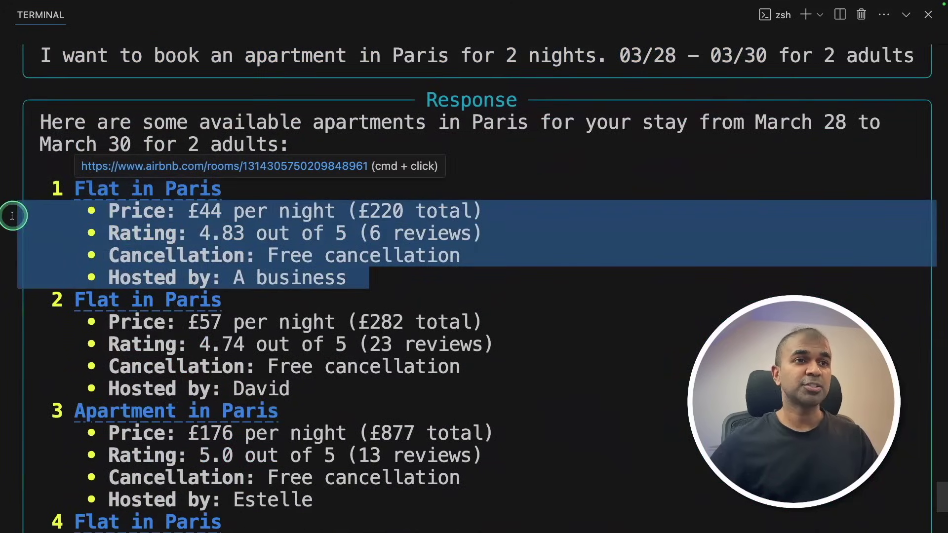
scroll(313, 371, "down", 4)
scroll(314, 360, "down", 2)
scroll(333, 418, "down", 7)
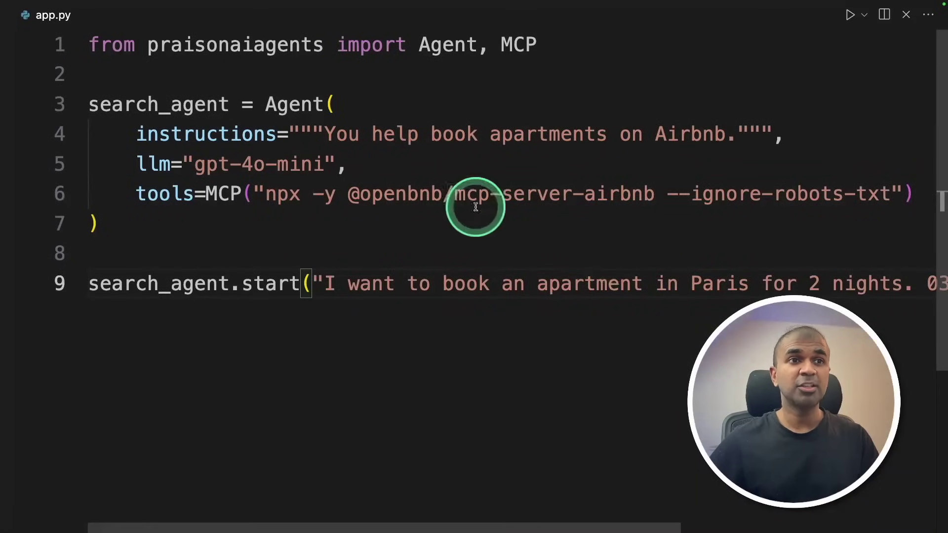
Highlight ui.py's MCP server launch command, the booking request and the Gradio interface block on lines 13–19
left_click_drag(267, 197, 849, 197)
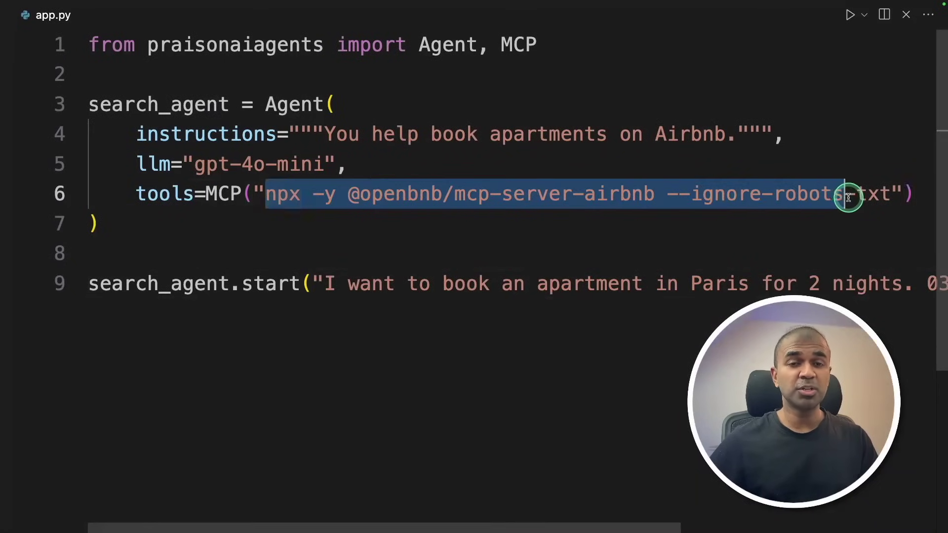
left_click_drag(324, 284, 881, 288)
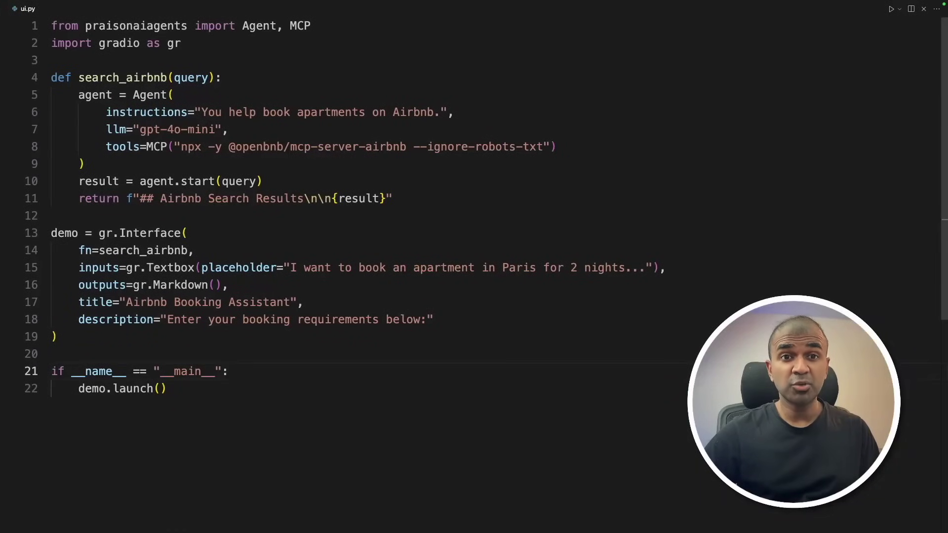
left_click_drag(79, 335, 59, 239)
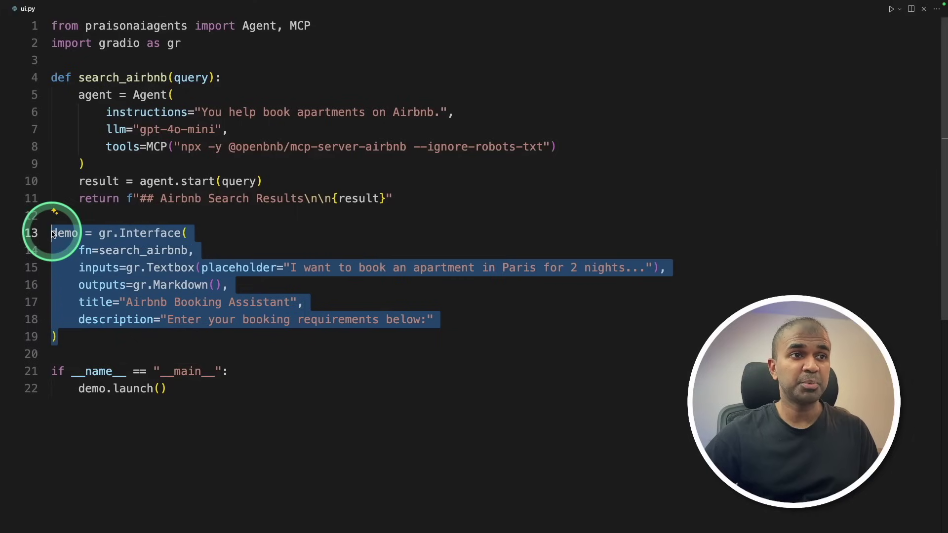
Highlight the search_airbnb signature, its agent setup and the Gradio interface definition once more
left_click_drag(404, 201, 79, 102)
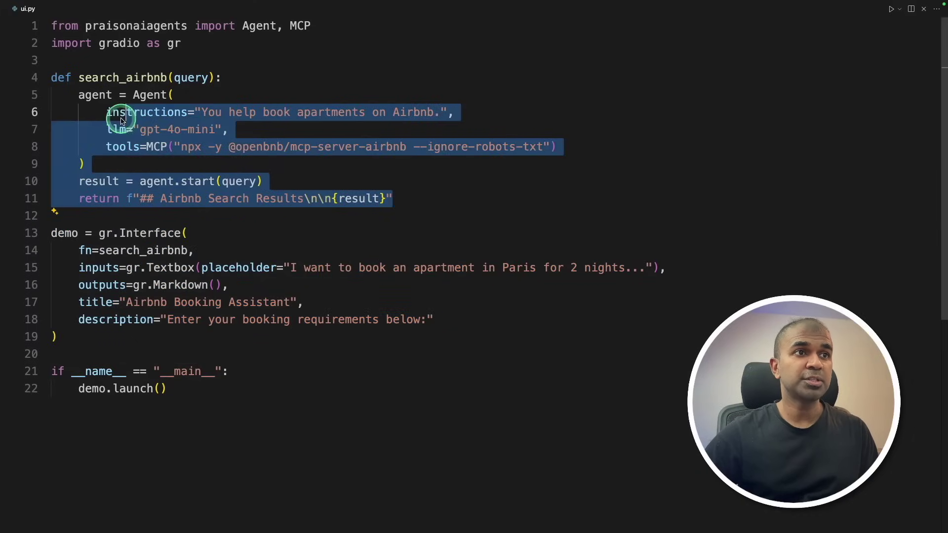
left_click_drag(219, 78, 77, 77)
mouse_move(141, 384)
left_mouse_down()
mouse_move(92, 380)
mouse_move(70, 252)
left_mouse_up()
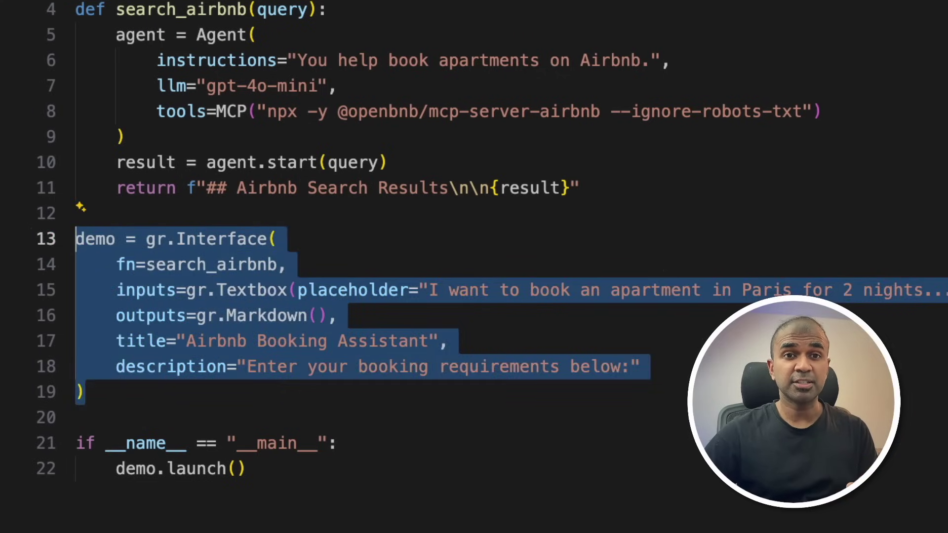
left_click(509, 321)
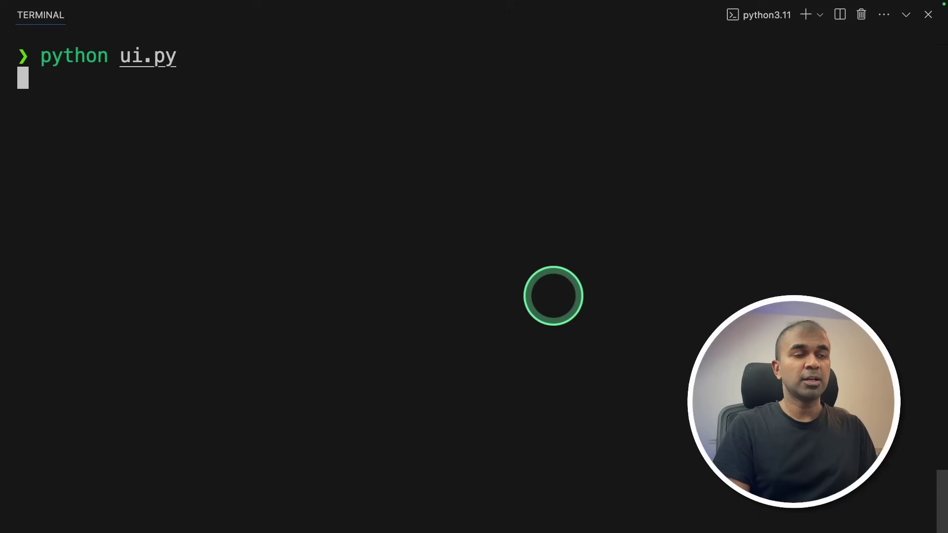
right_click(551, 166)
left_click_drag(546, 166, 302, 167)
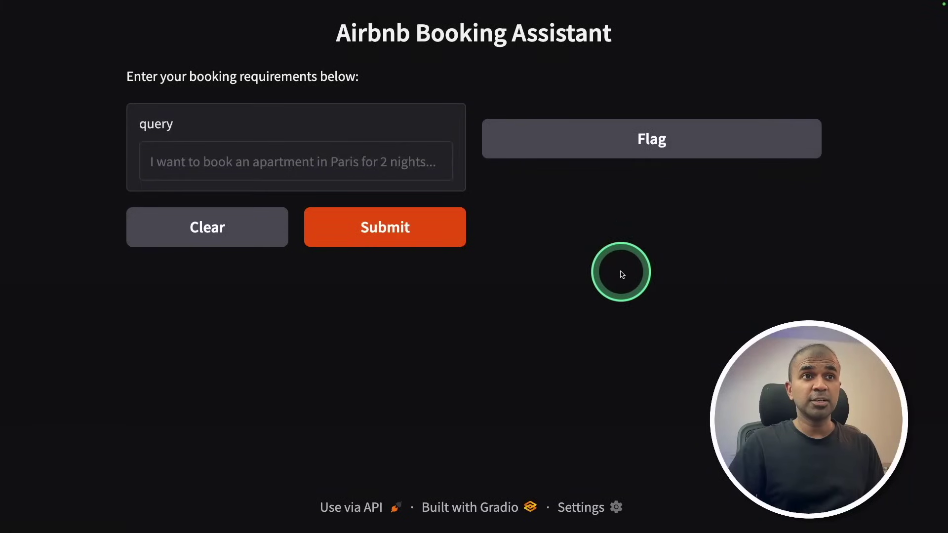
left_click(305, 149)
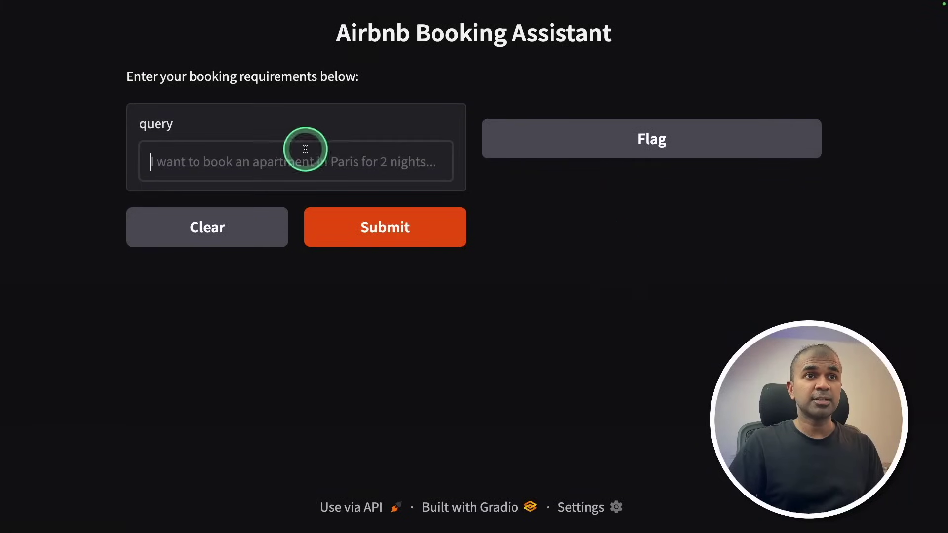
type("IN")
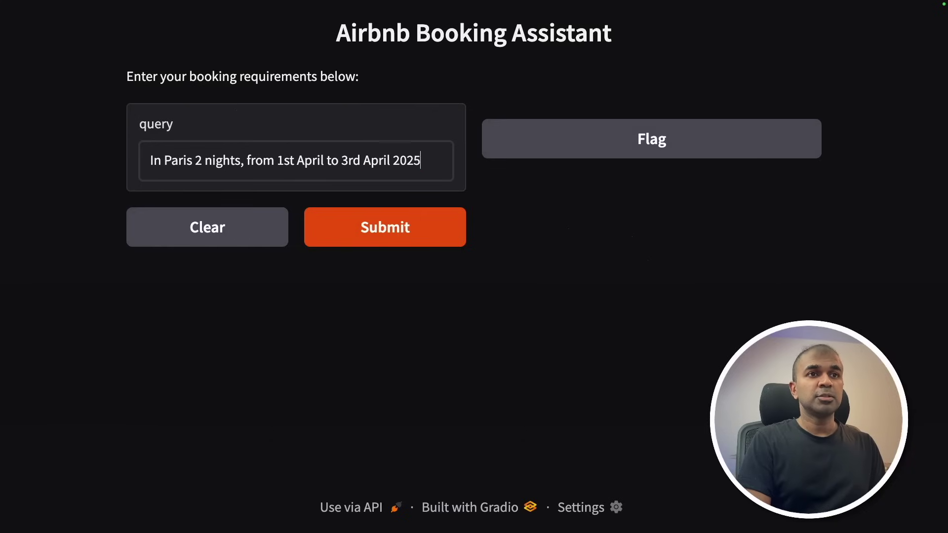
type(", 2 adults")
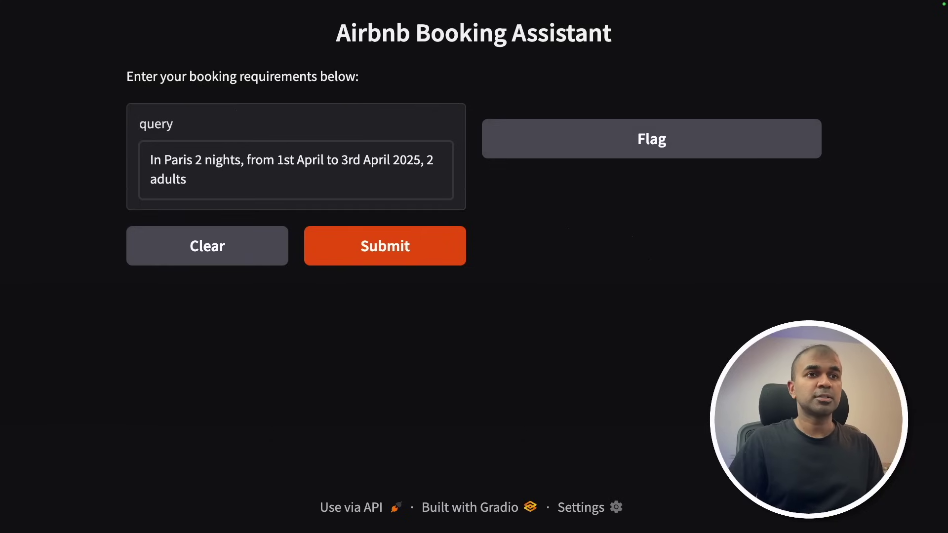
Submit the Paris 1st–3rd April 2025, 2 adults query to get the Airbnb search results
left_click(360, 245)
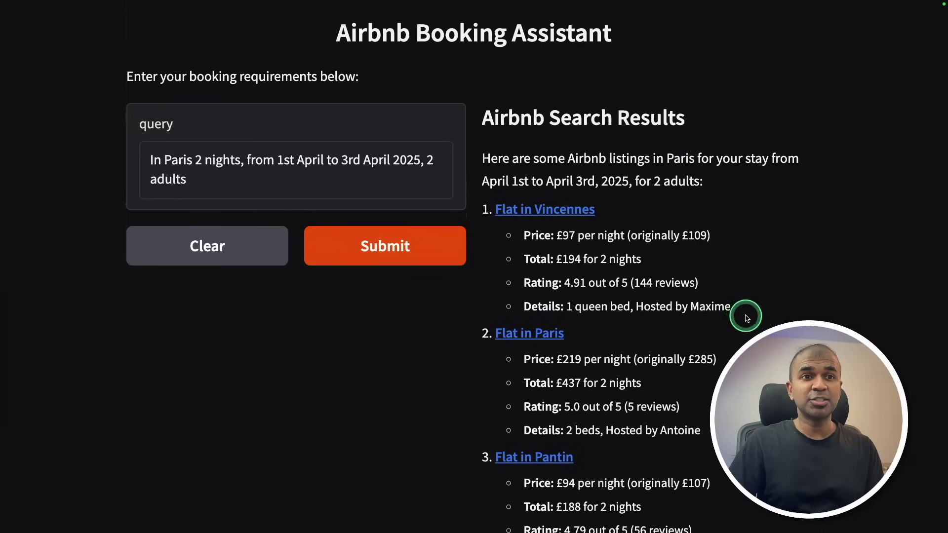
scroll(726, 333, "down", 2)
scroll(726, 332, "down", 3)
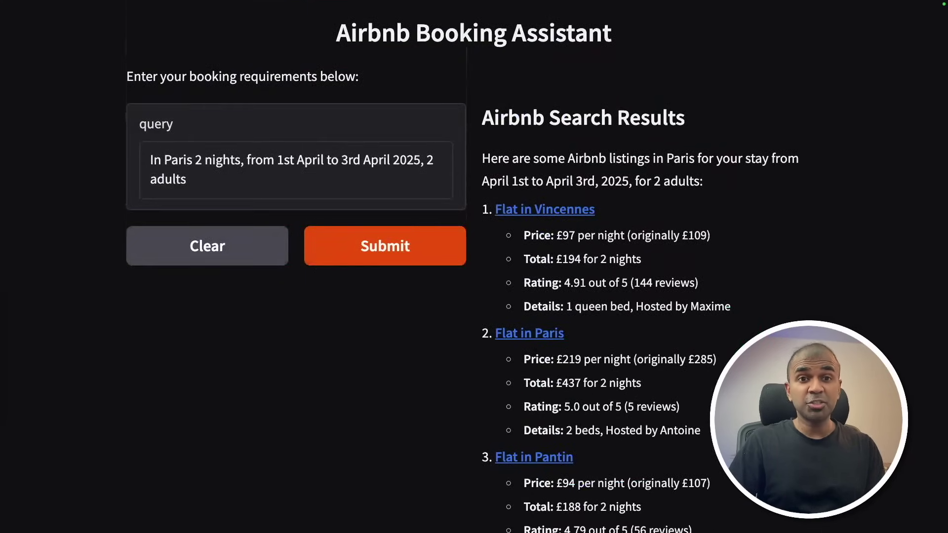